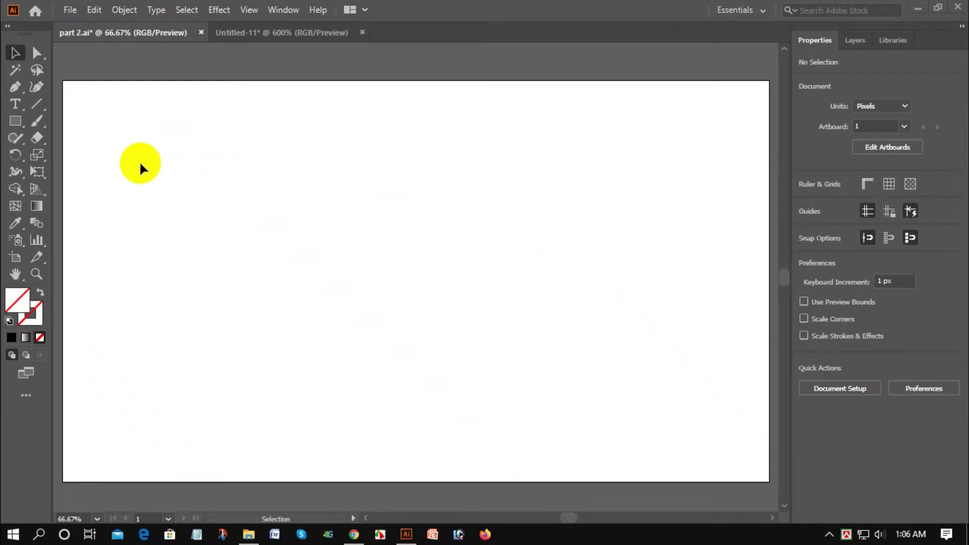
# Browse the line and rectangle tool flyouts, then pick the Line Segment Tool.
pyautogui.click(28, 101)
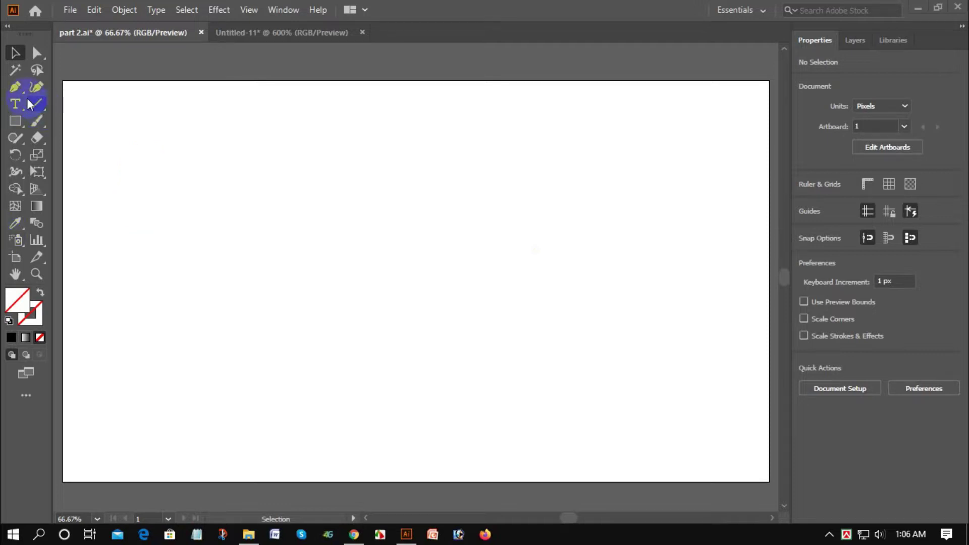
pyautogui.moveTo(39, 106); pyautogui.dragTo(98, 154)
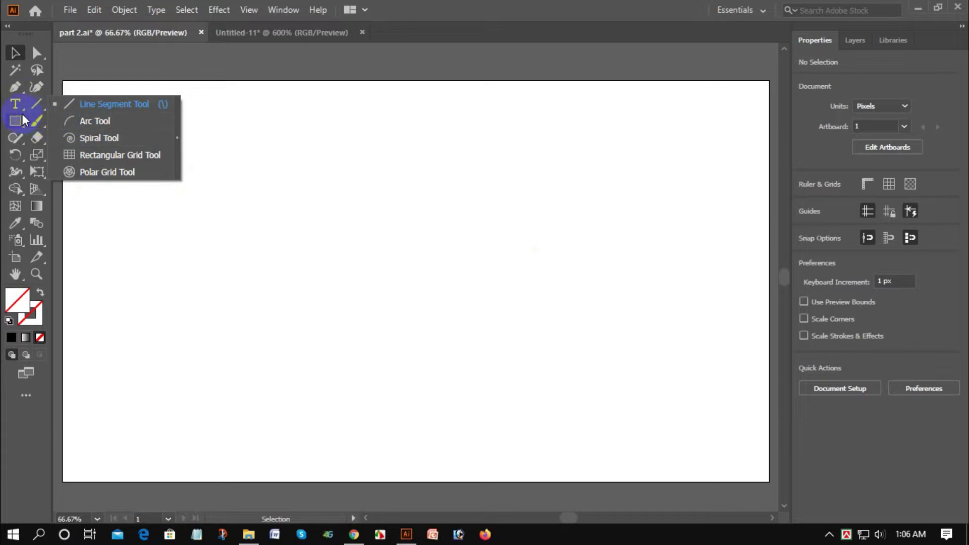
pyautogui.moveTo(20, 122)
pyautogui.mouseDown()
pyautogui.moveTo(60, 207)
pyautogui.moveTo(66, 109)
pyautogui.mouseUp()
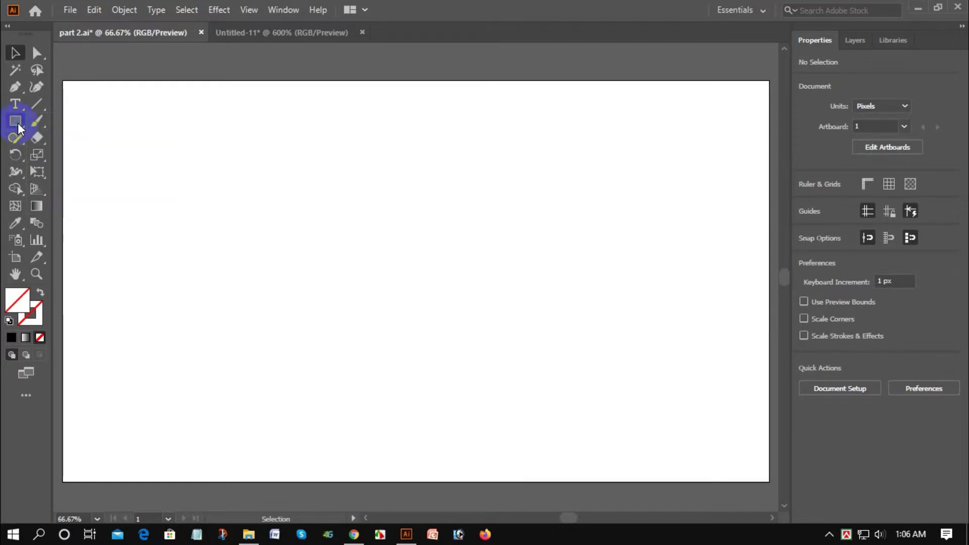
pyautogui.click(36, 104)
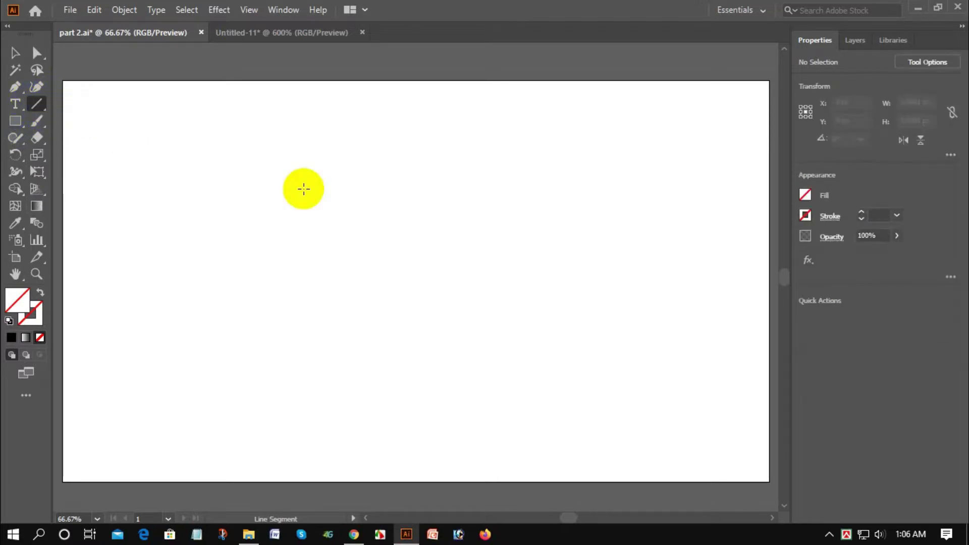
# Draw a long horizontal line across the upper artboard and choose a near-black stroke.
pyautogui.moveTo(106, 174); pyautogui.dragTo(618, 170)
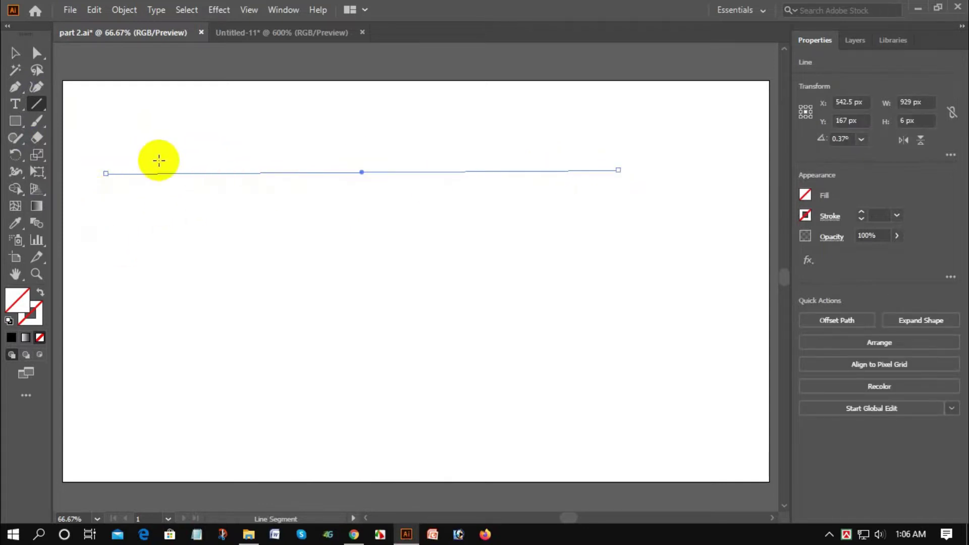
pyautogui.click(37, 316)
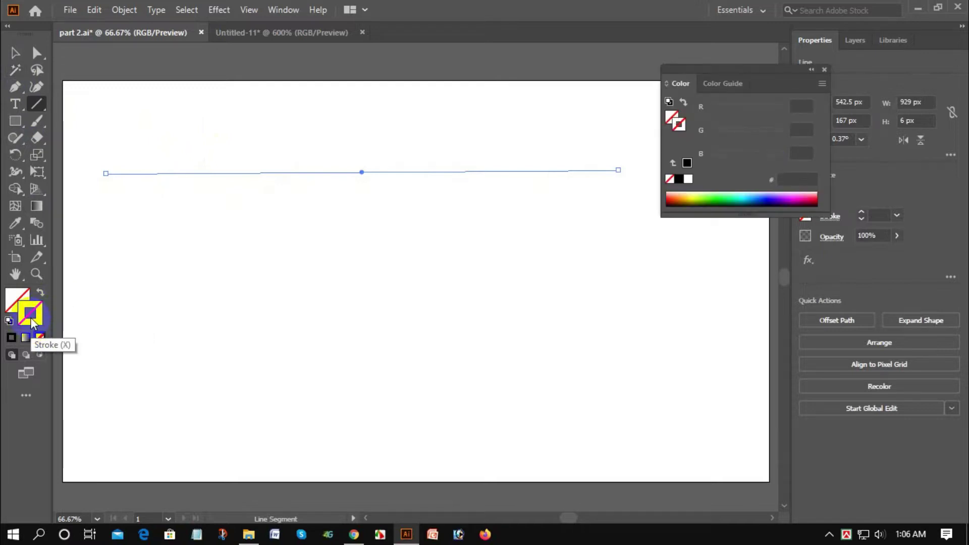
pyautogui.doubleClick(31, 317)
pyautogui.moveTo(468, 383)
pyautogui.mouseDown()
pyautogui.moveTo(419, 384)
pyautogui.moveTo(421, 397)
pyautogui.mouseUp()
pyautogui.click(620, 197)
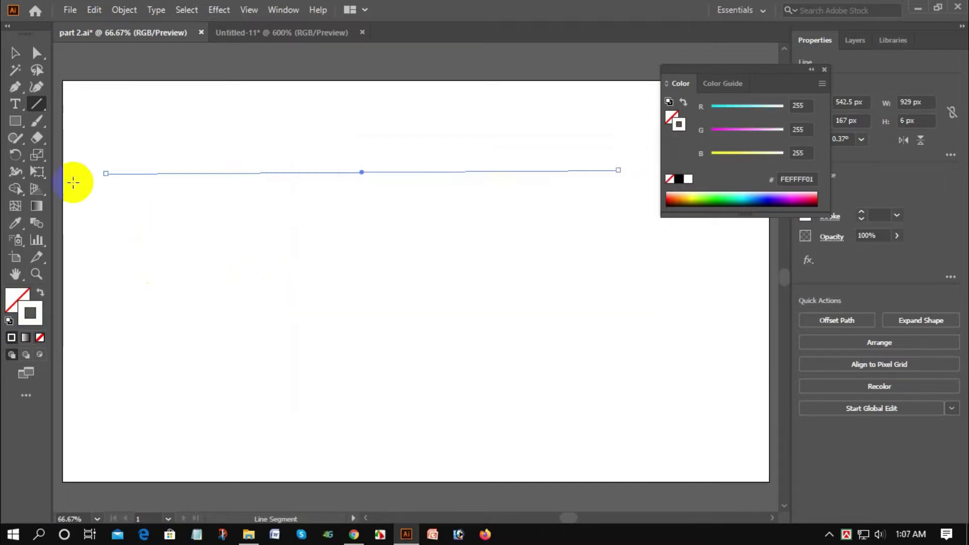
# Confirm black as the line's stroke, deselect it and zoom in.
pyautogui.click(31, 314)
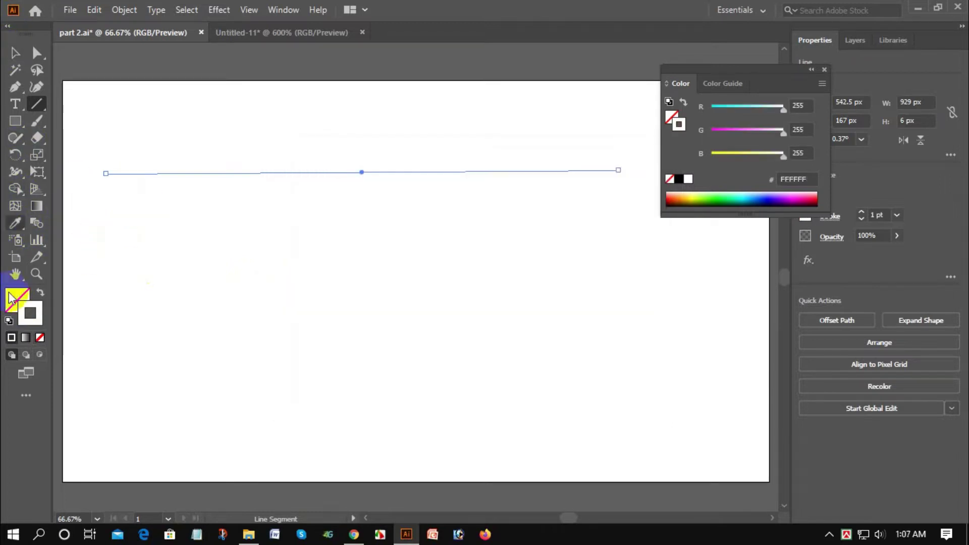
pyautogui.doubleClick(36, 322)
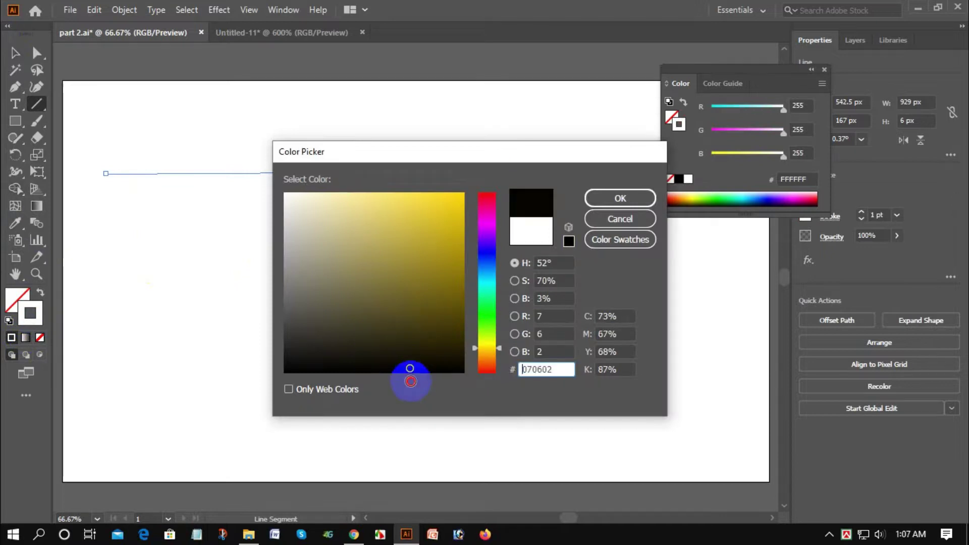
pyautogui.press('Return')
pyautogui.click(15, 52)
pyautogui.click(297, 199)
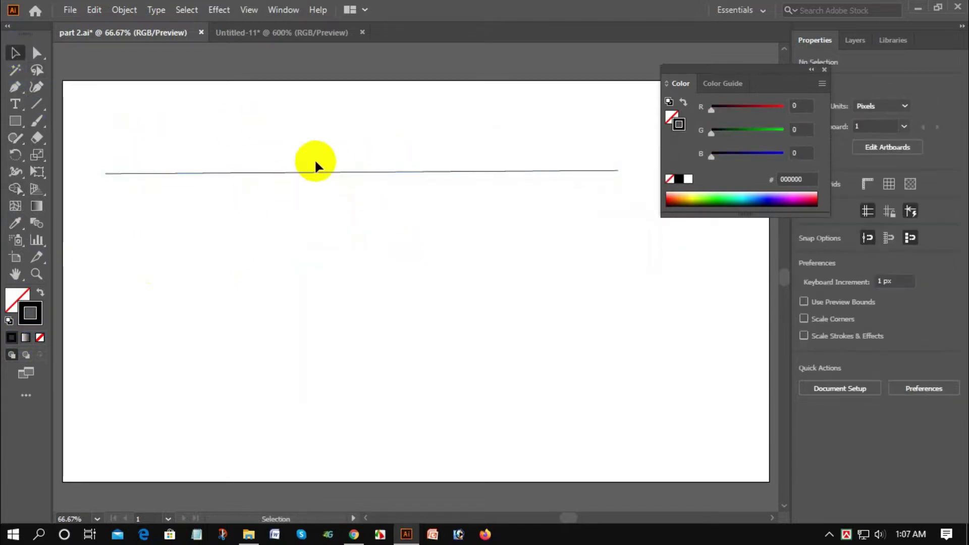
pyautogui.hotkey('ctrl', '+')
pyautogui.hotkey('ctrl', '+')
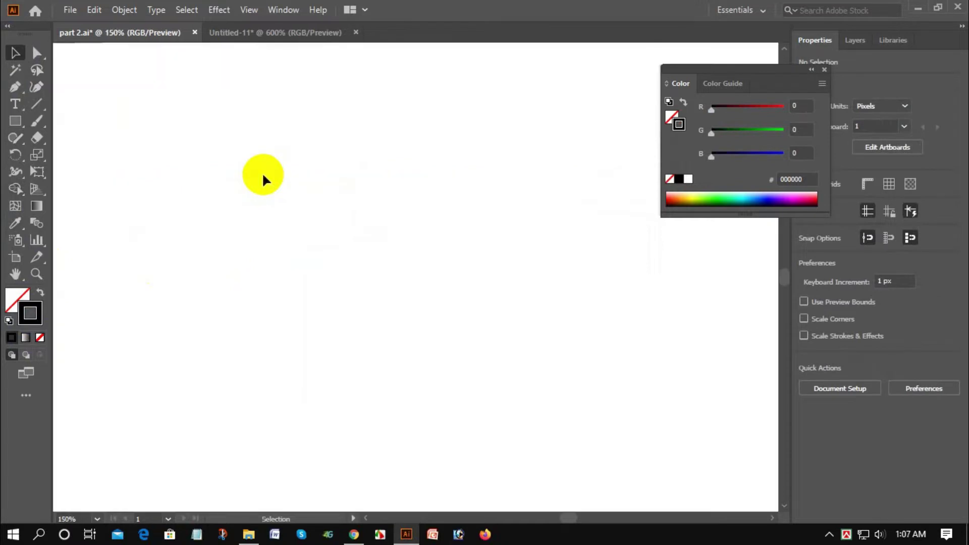
# Select the freehand horizontal line and delete it.
pyautogui.scroll(-5, 277, 322)
pyautogui.scroll(-1, 380, 304)
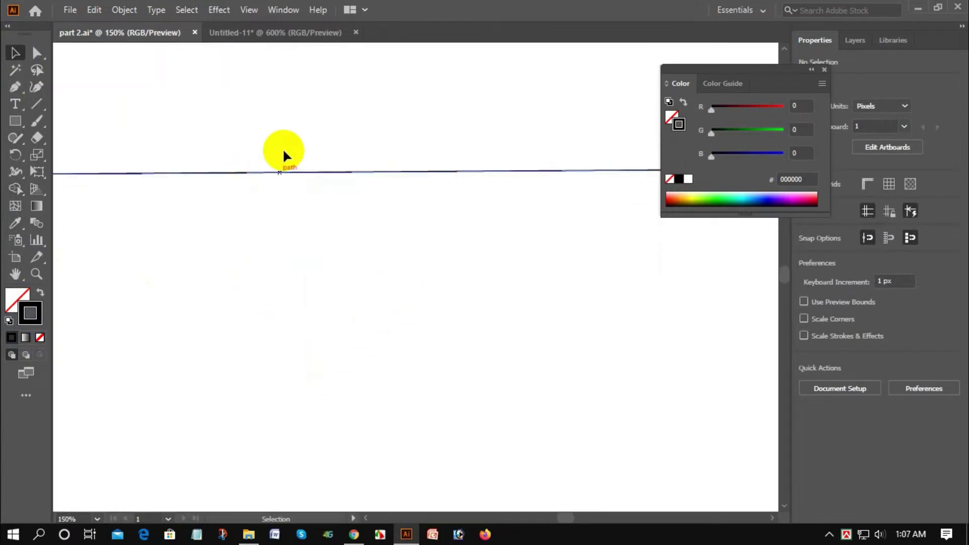
pyautogui.moveTo(279, 137); pyautogui.dragTo(325, 268)
pyautogui.hotkey('ctrl', '-')
pyautogui.hotkey('ctrl', '-')
pyautogui.hotkey('ctrl', '-')
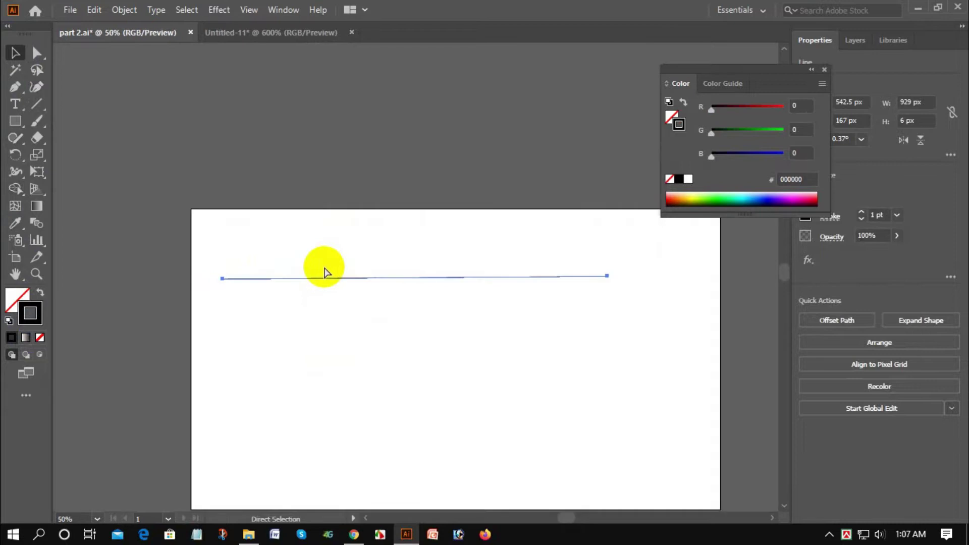
pyautogui.press('Delete')
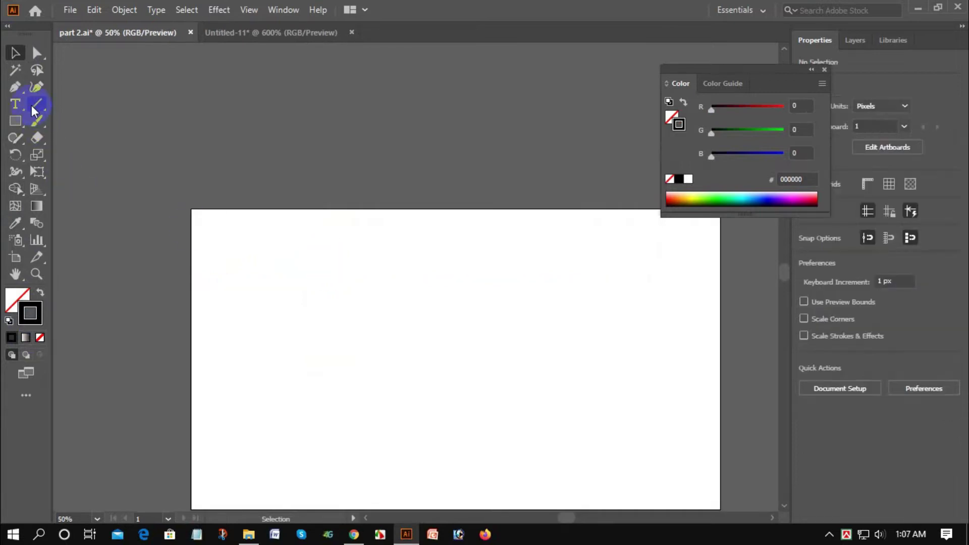
# Create a 500 px line through the Line Segment Tool Options dialog.
pyautogui.click(36, 104)
pyautogui.moveTo(201, 162); pyautogui.dragTo(403, 221)
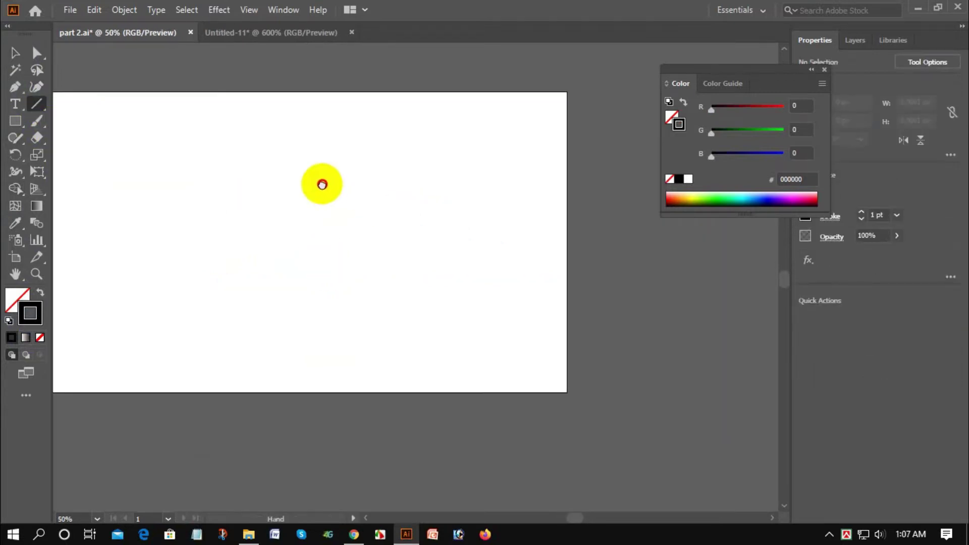
pyautogui.click(266, 201)
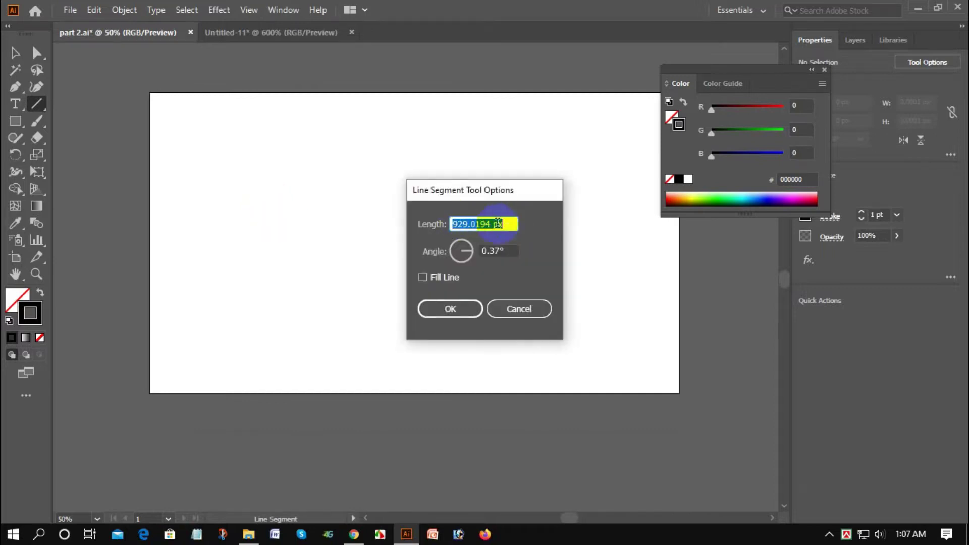
pyautogui.click(460, 224)
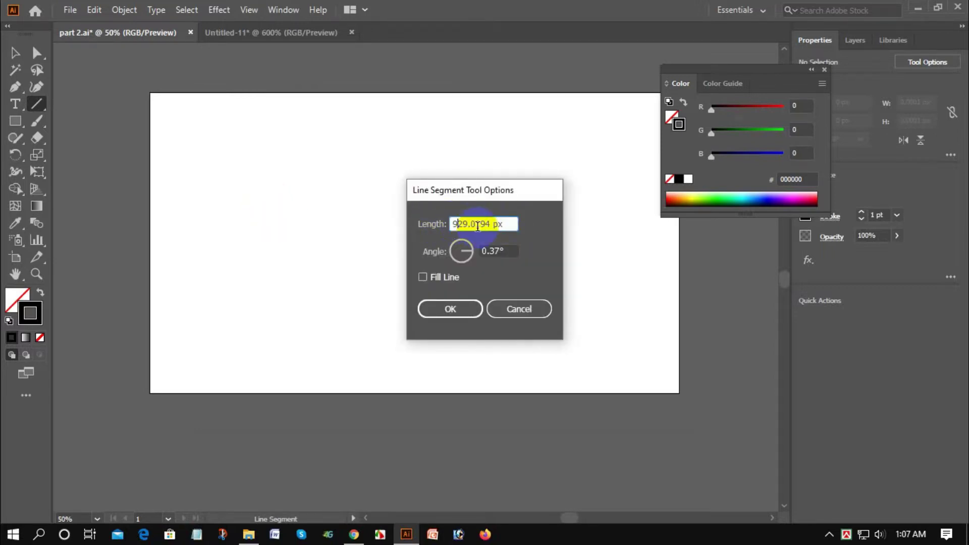
pyautogui.moveTo(470, 224); pyautogui.dragTo(443, 224)
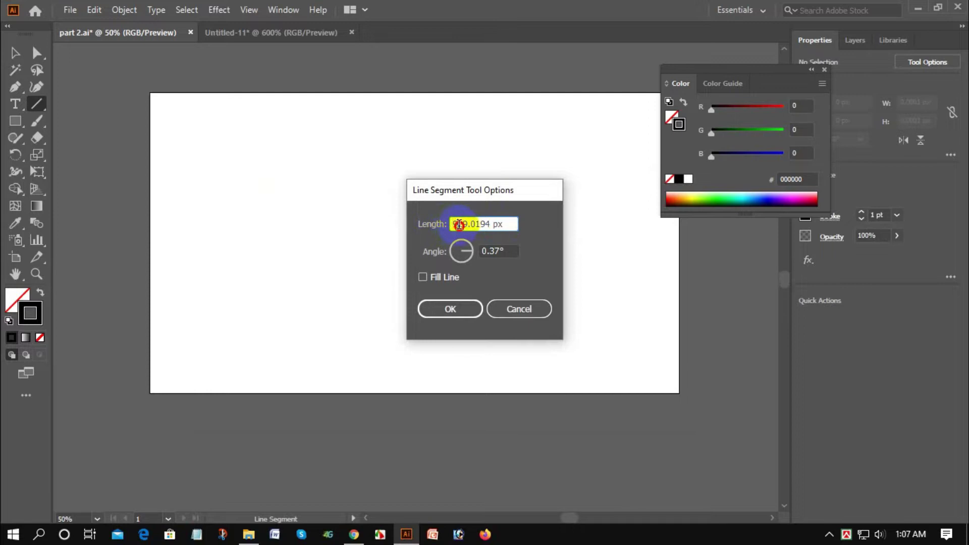
pyautogui.moveTo(455, 223); pyautogui.dragTo(539, 222)
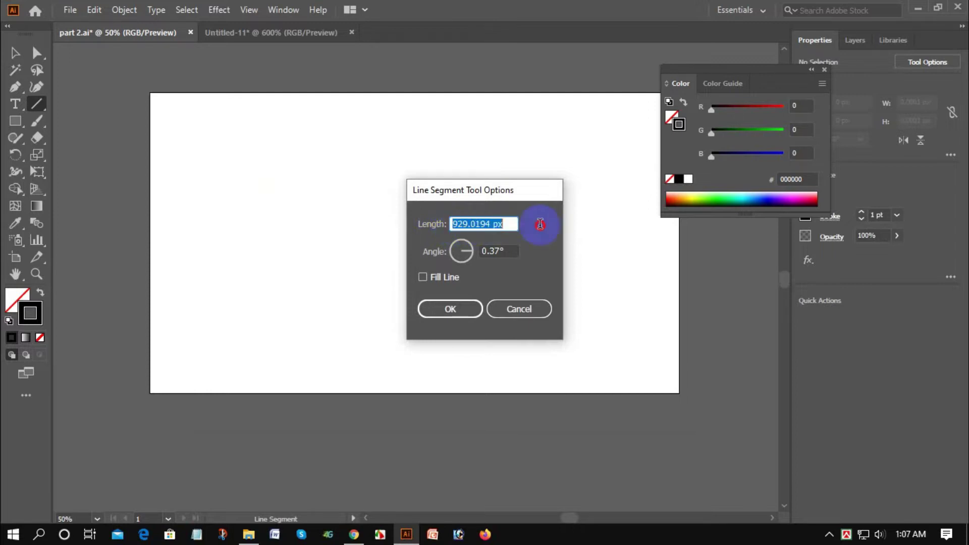
pyautogui.write('500')
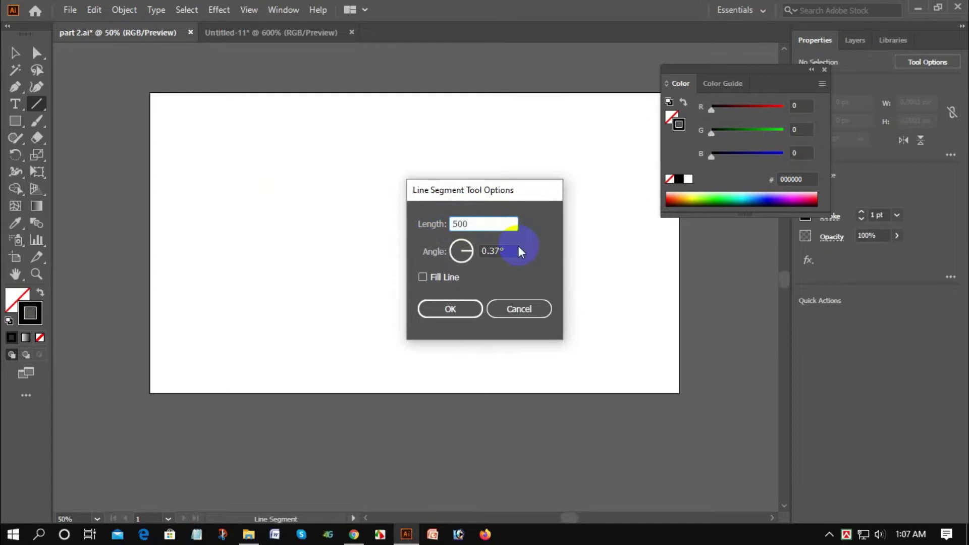
pyautogui.click(460, 310)
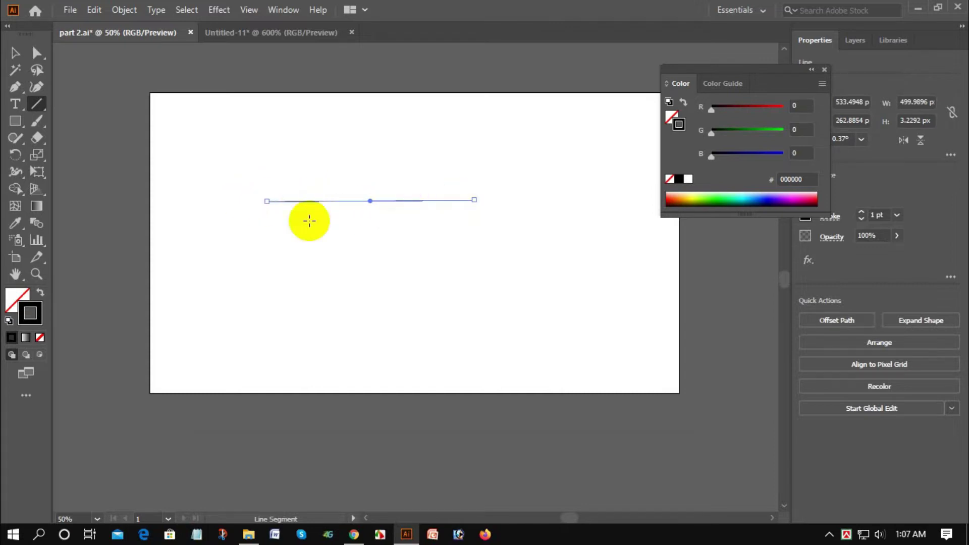
# Select the 500 px line and delete it.
pyautogui.click(15, 52)
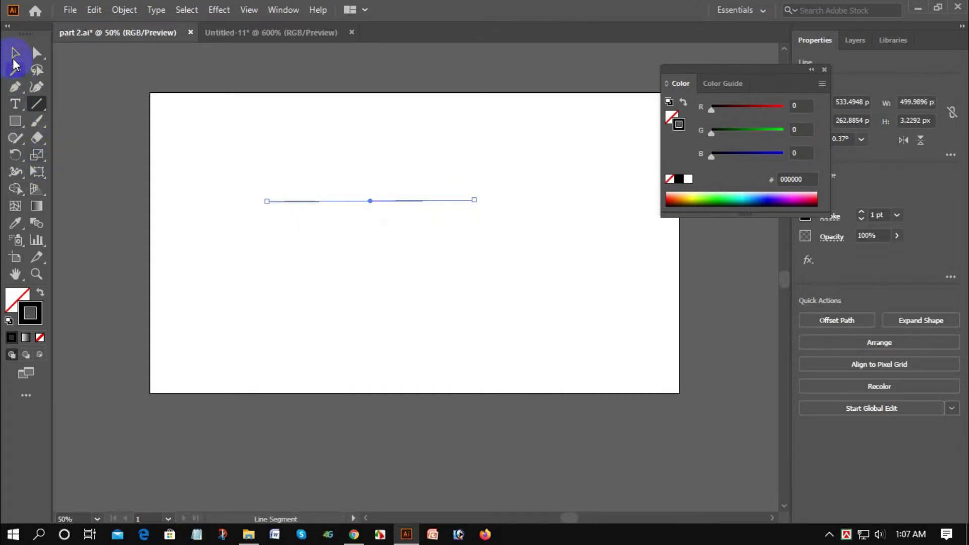
pyautogui.click(302, 230)
pyautogui.press('Delete')
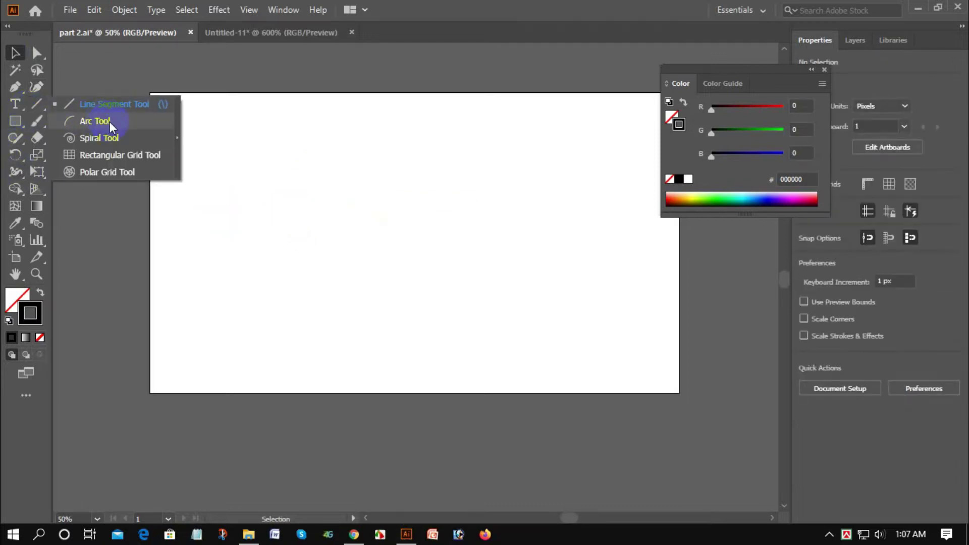
# Draw two arcs: one freehand, one with vertical length 341 and a flatter slope.
pyautogui.moveTo(31, 108); pyautogui.dragTo(109, 122)
pyautogui.moveTo(240, 174)
pyautogui.mouseDown()
pyautogui.moveTo(451, 281)
pyautogui.moveTo(374, 312)
pyautogui.mouseUp()
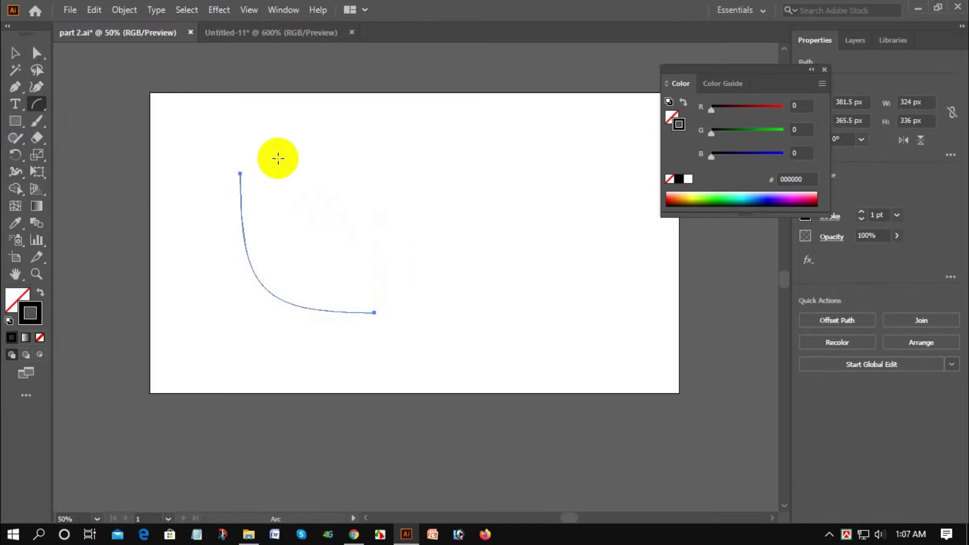
pyautogui.moveTo(31, 107); pyautogui.dragTo(79, 126)
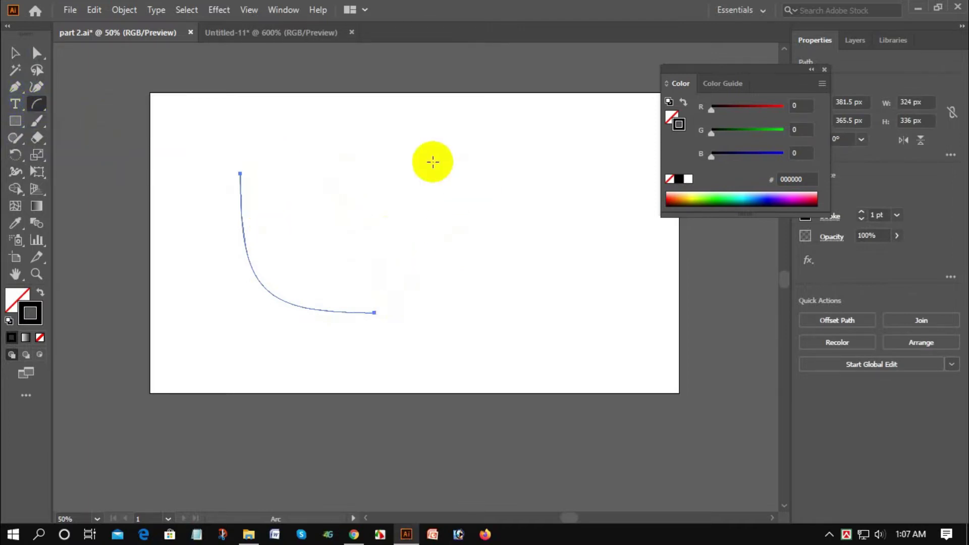
pyautogui.click(413, 182)
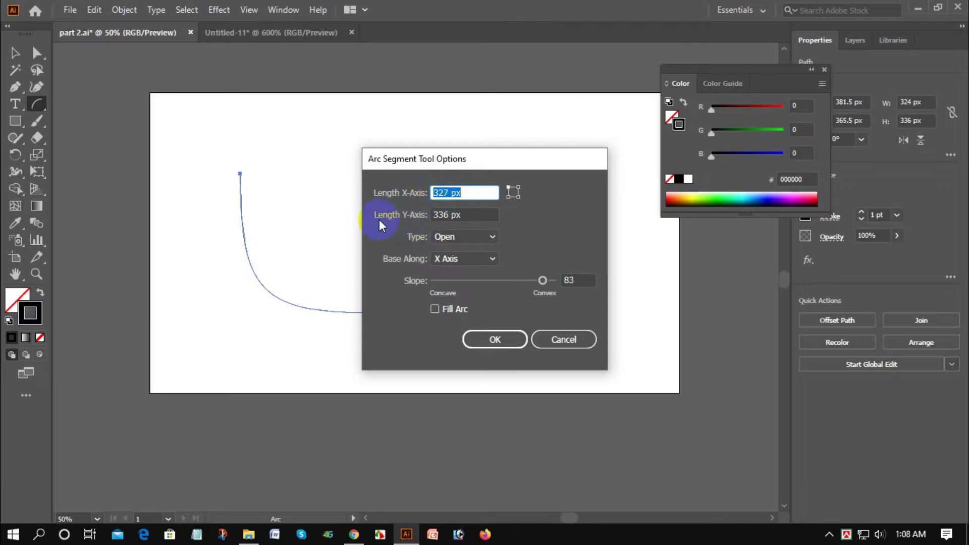
pyautogui.click(439, 215)
pyautogui.write('341')
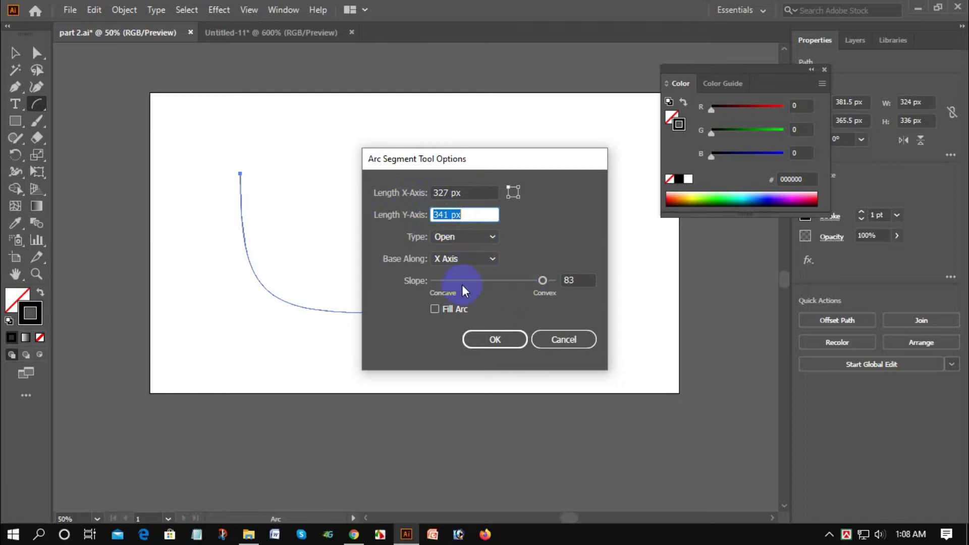
pyautogui.moveTo(542, 281); pyautogui.dragTo(532, 282)
pyautogui.click(495, 339)
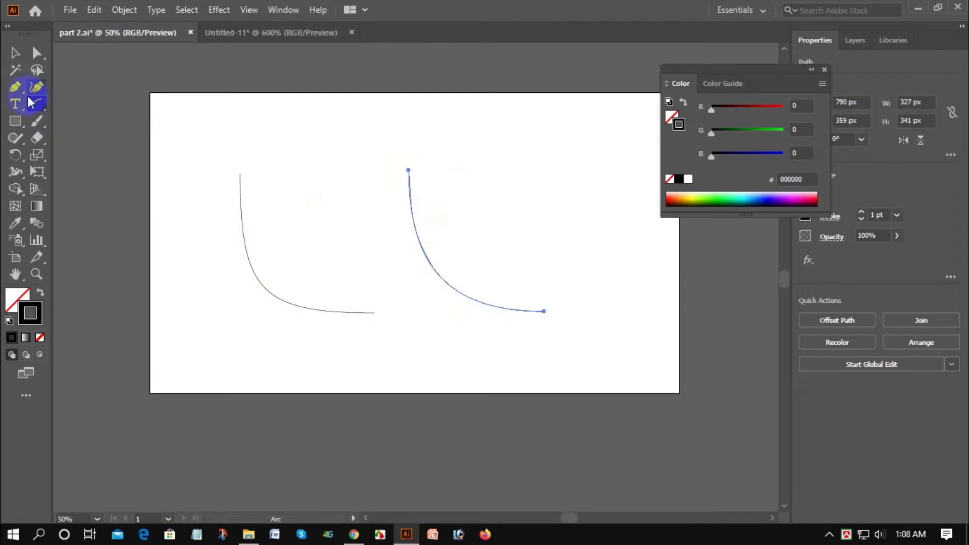
# Marquee-select both arcs and delete them.
pyautogui.click(12, 56)
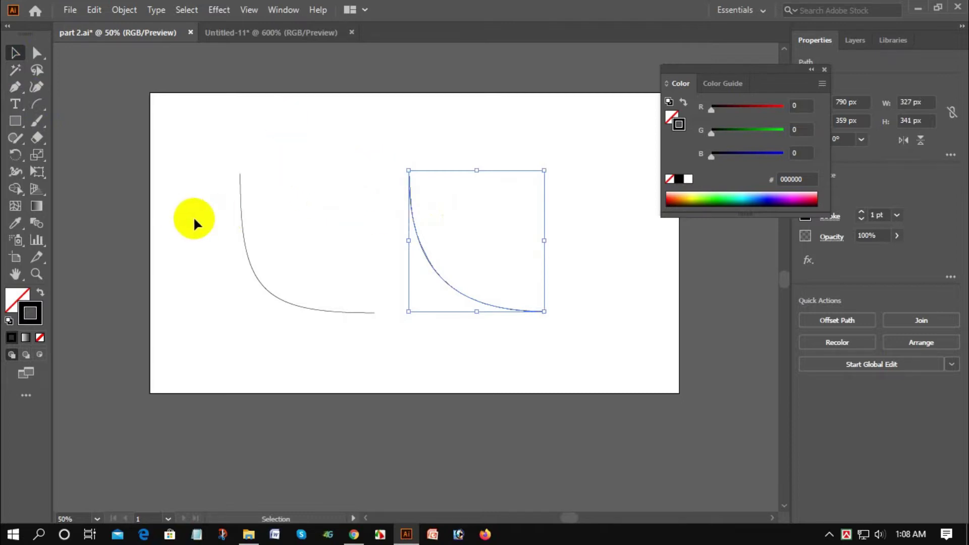
pyautogui.moveTo(194, 213); pyautogui.dragTo(473, 209)
pyautogui.press('Delete')
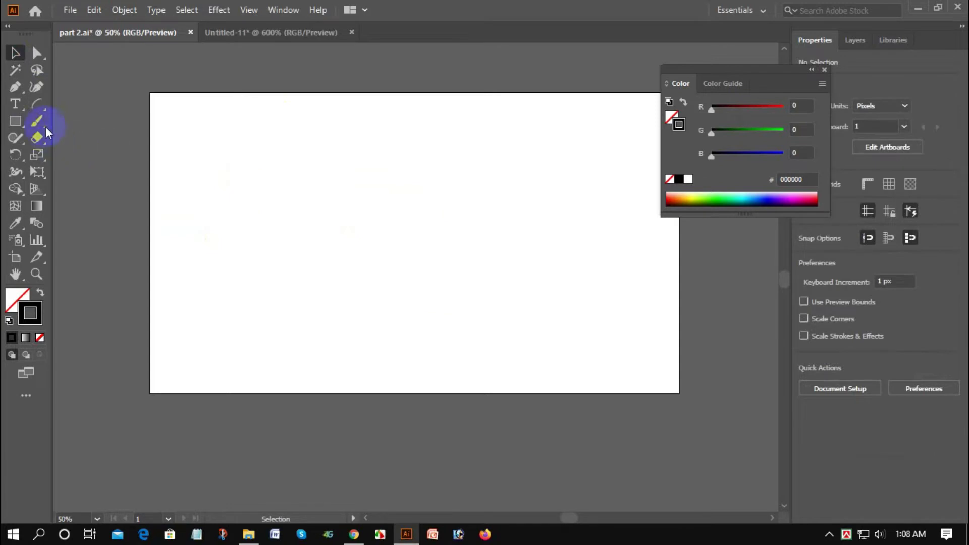
pyautogui.moveTo(33, 107); pyautogui.dragTo(113, 139)
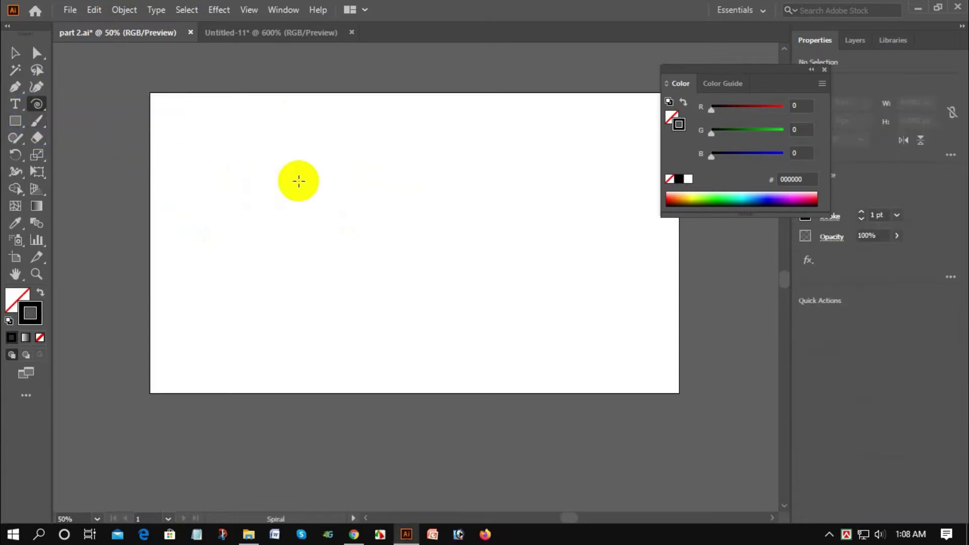
pyautogui.moveTo(235, 152); pyautogui.dragTo(279, 237)
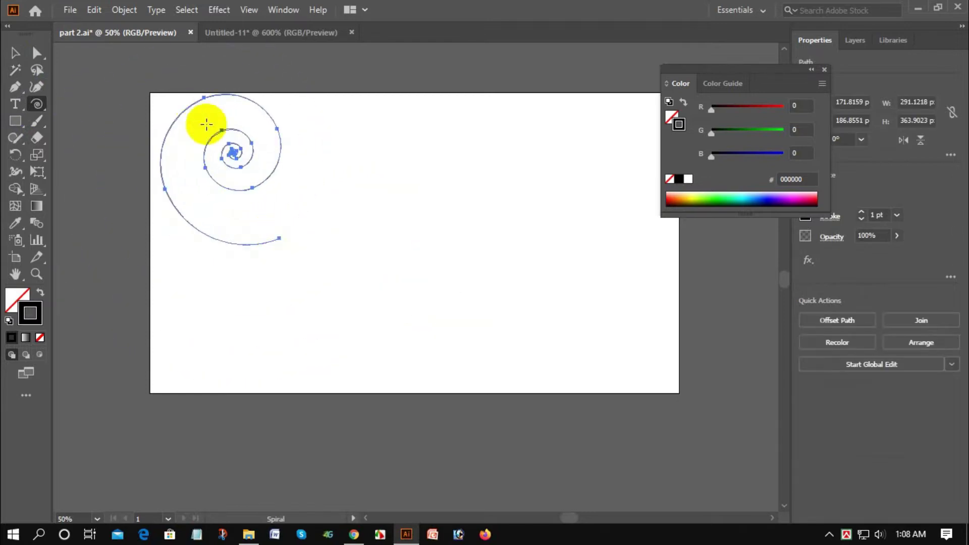
pyautogui.moveTo(342, 165)
pyautogui.mouseDown()
pyautogui.moveTo(413, 231)
pyautogui.moveTo(372, 228)
pyautogui.mouseUp()
pyautogui.moveTo(471, 146)
pyautogui.mouseDown()
pyautogui.moveTo(530, 217)
pyautogui.moveTo(499, 201)
pyautogui.mouseUp()
pyautogui.moveTo(545, 151)
pyautogui.mouseDown()
pyautogui.moveTo(580, 201)
pyautogui.moveTo(566, 198)
pyautogui.mouseUp()
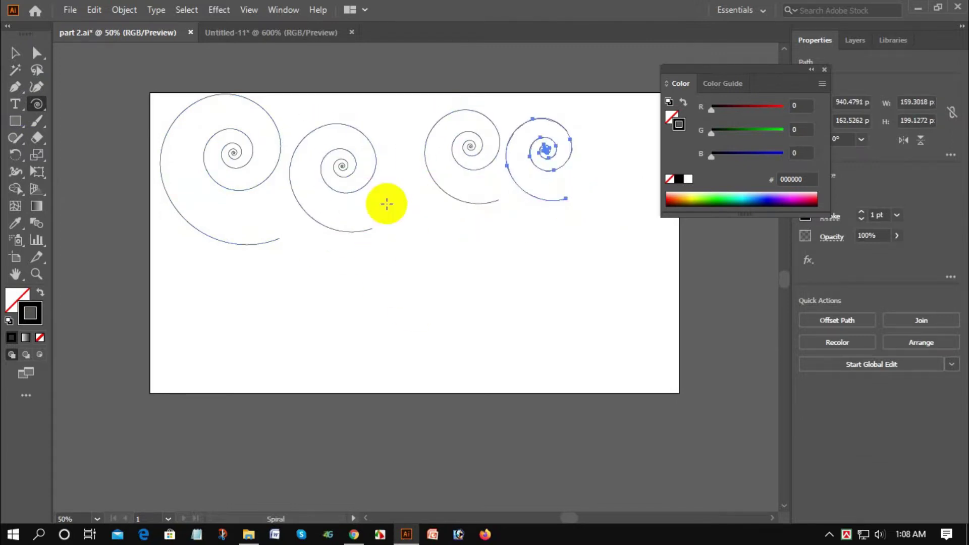
pyautogui.click(420, 282)
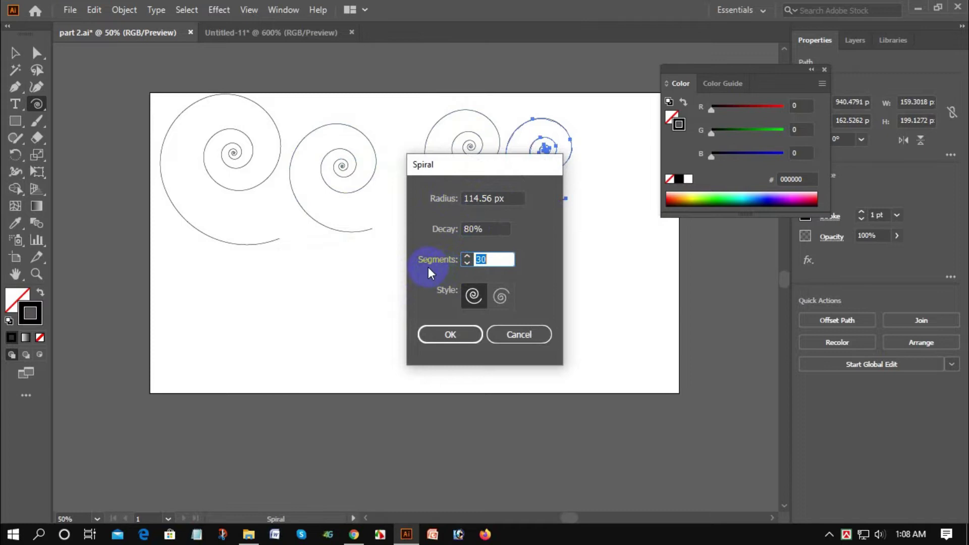
pyautogui.scroll(6, 482, 259)
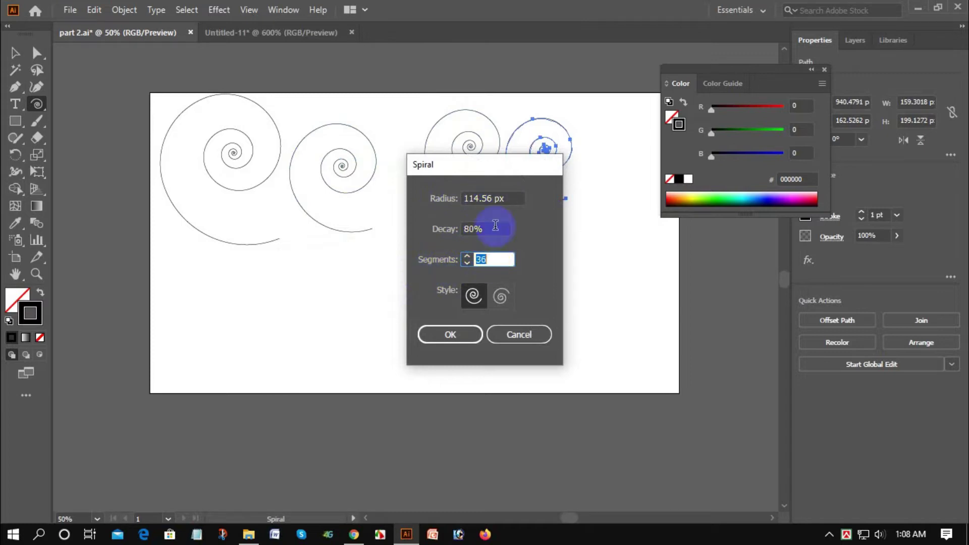
pyautogui.click(488, 230)
pyautogui.scroll(8, 489, 231)
pyautogui.click(492, 199)
pyautogui.scroll(10, 492, 199)
pyautogui.click(446, 333)
pyautogui.moveTo(416, 286); pyautogui.dragTo(415, 326)
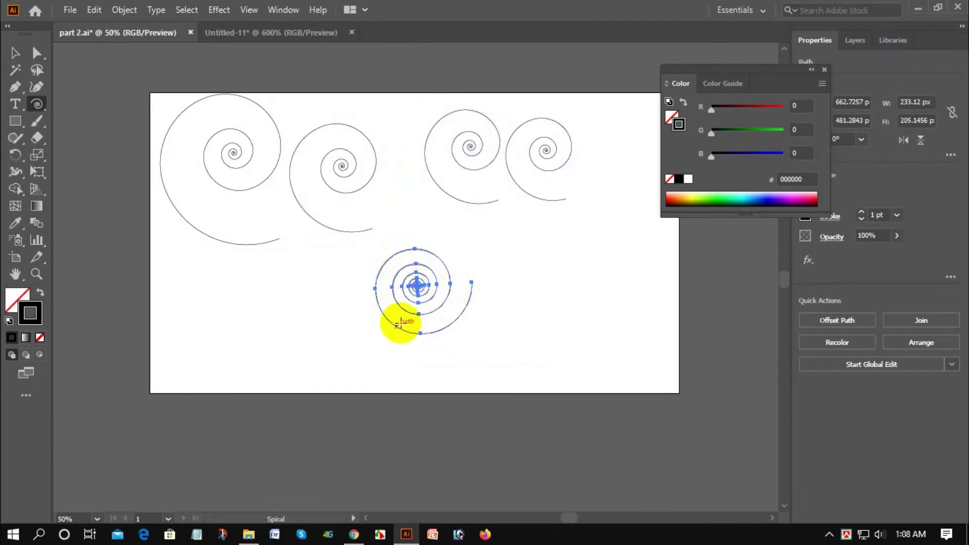
pyautogui.click(14, 53)
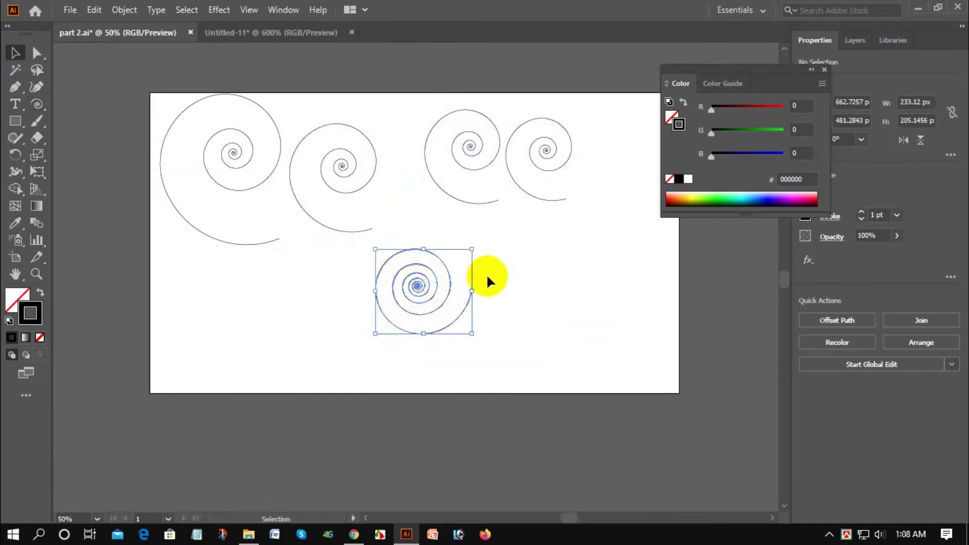
pyautogui.click(345, 352)
pyautogui.moveTo(229, 328); pyautogui.dragTo(579, 106)
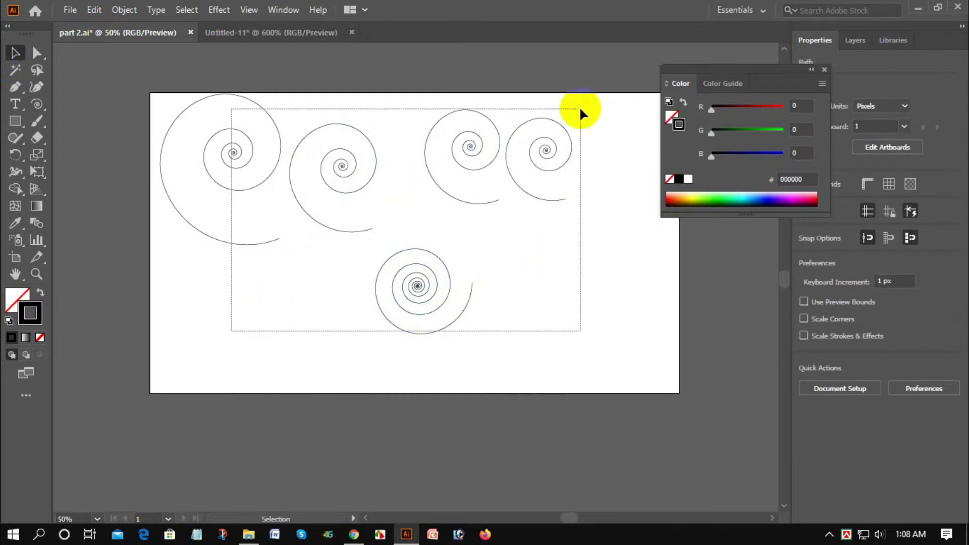
pyautogui.click(208, 84)
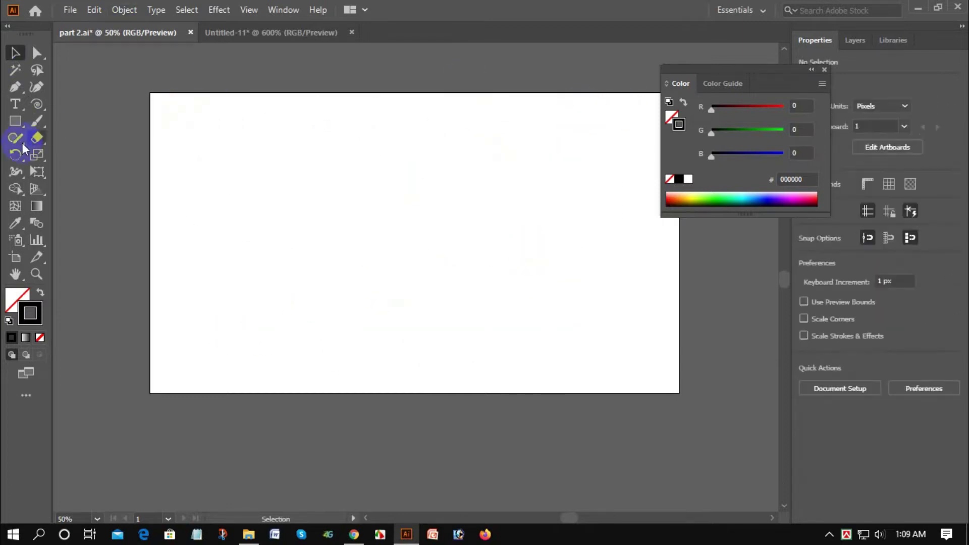
# Draw a 6×6 rectangular grid, 768 × 511 px, and move it toward the upper left.
pyautogui.moveTo(33, 106); pyautogui.dragTo(94, 162)
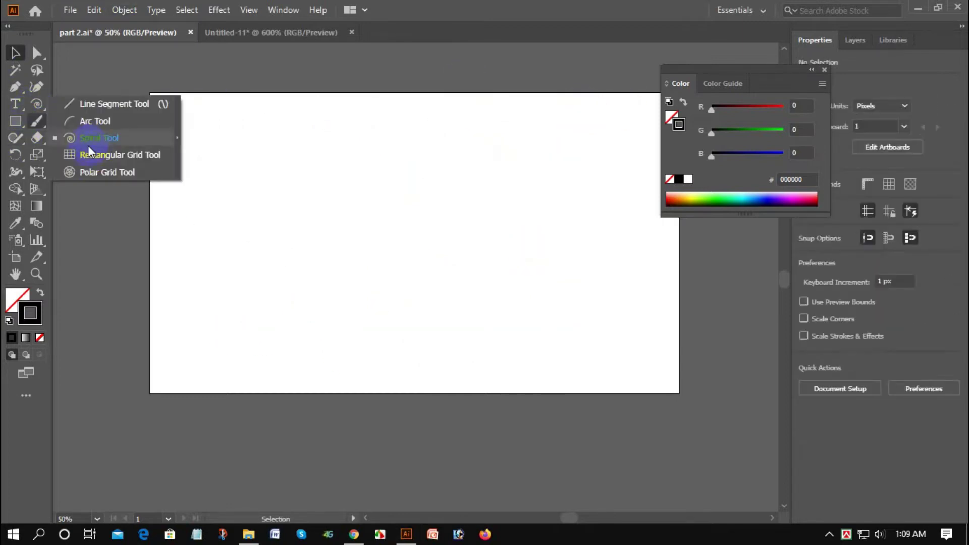
pyautogui.click(141, 159)
pyautogui.moveTo(205, 141)
pyautogui.mouseDown()
pyautogui.moveTo(472, 342)
pyautogui.moveTo(522, 350)
pyautogui.mouseUp()
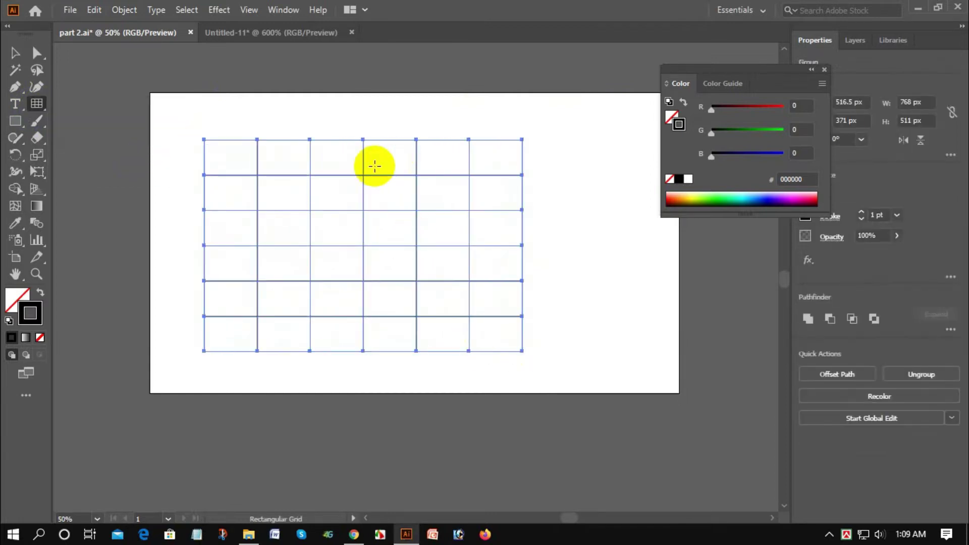
pyautogui.click(15, 55)
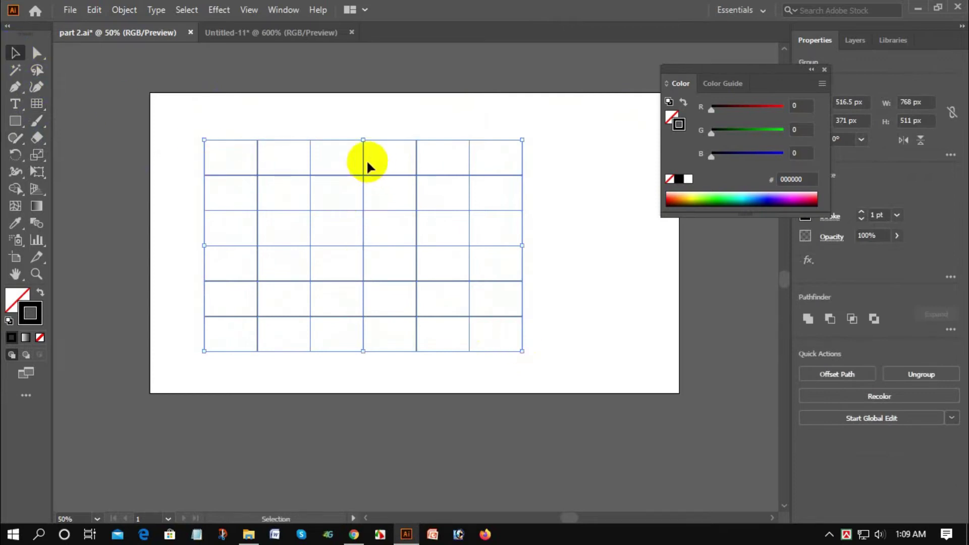
pyautogui.moveTo(362, 154); pyautogui.dragTo(329, 138)
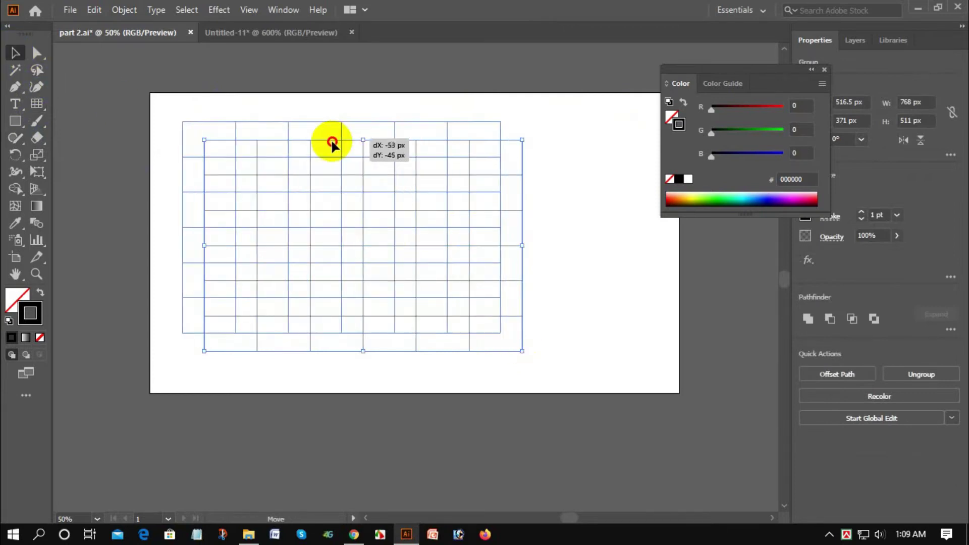
pyautogui.click(203, 109)
pyautogui.click(14, 102)
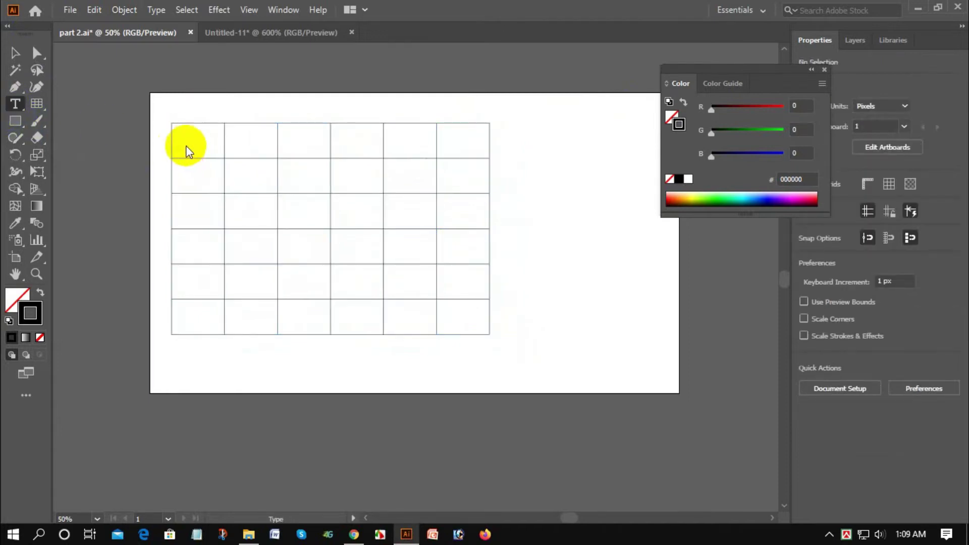
# Type 50 in the top-left grid cell and resize it to fit the cell.
pyautogui.click(181, 137)
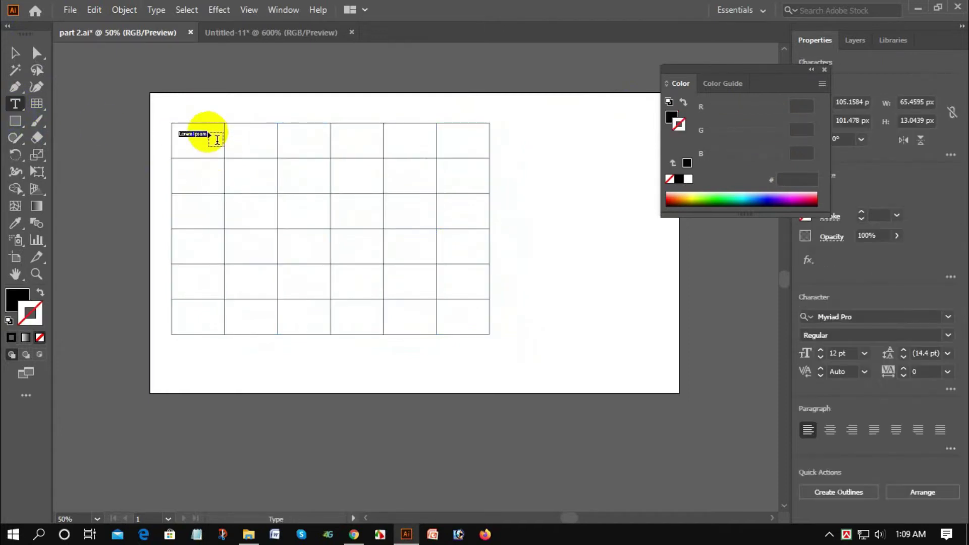
pyautogui.write('58')
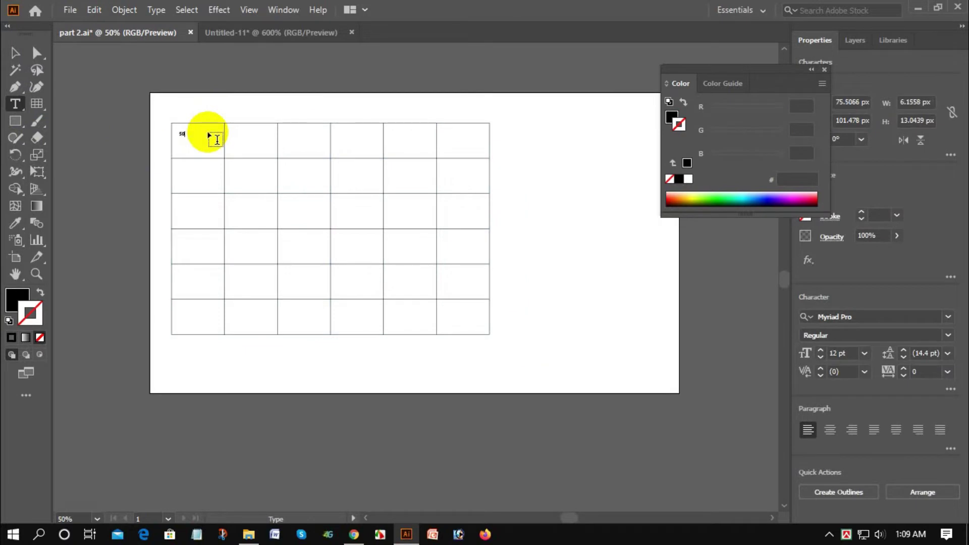
pyautogui.click(16, 53)
pyautogui.moveTo(194, 145); pyautogui.dragTo(218, 150)
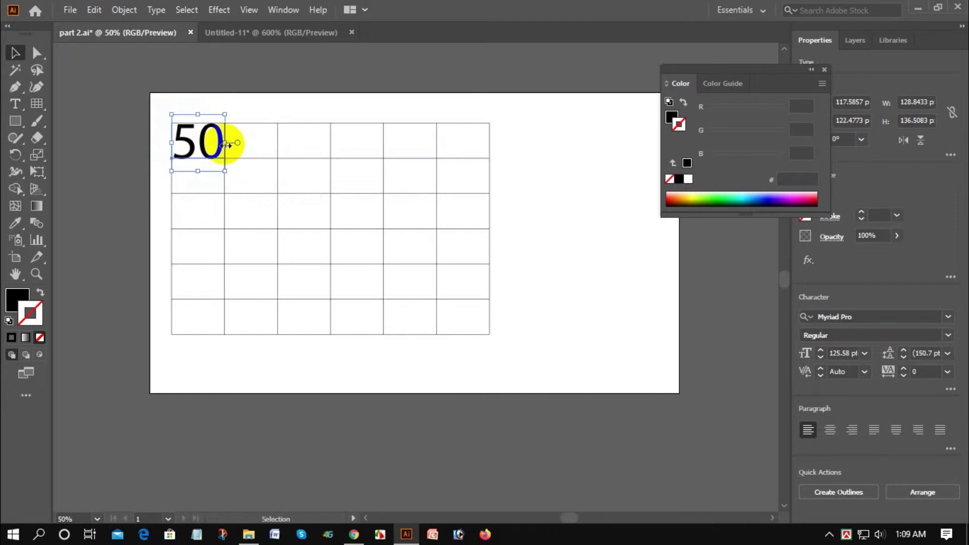
pyautogui.moveTo(222, 112); pyautogui.dragTo(219, 121)
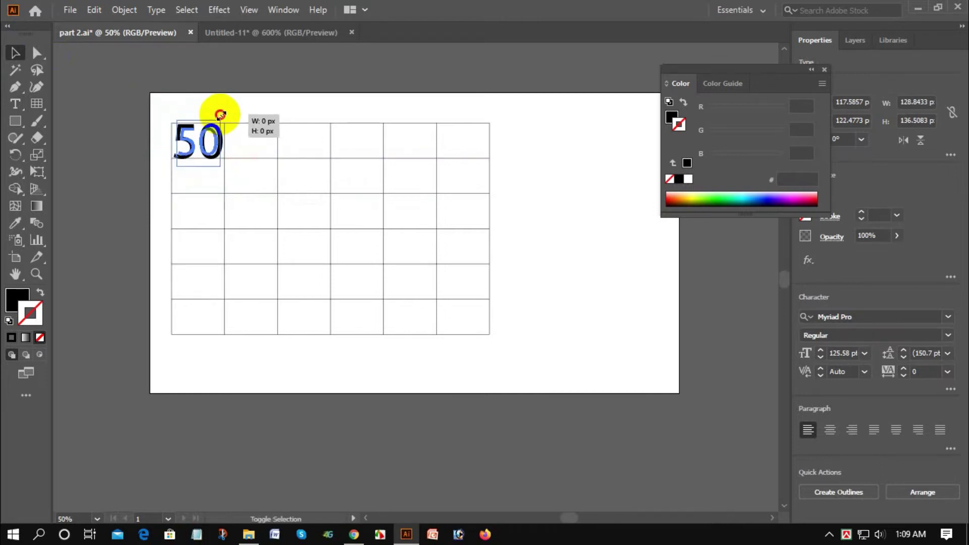
pyautogui.click(256, 101)
# Add 60 in the neighbouring cell, sized to fit, and select the whole grid.
pyautogui.click(16, 106)
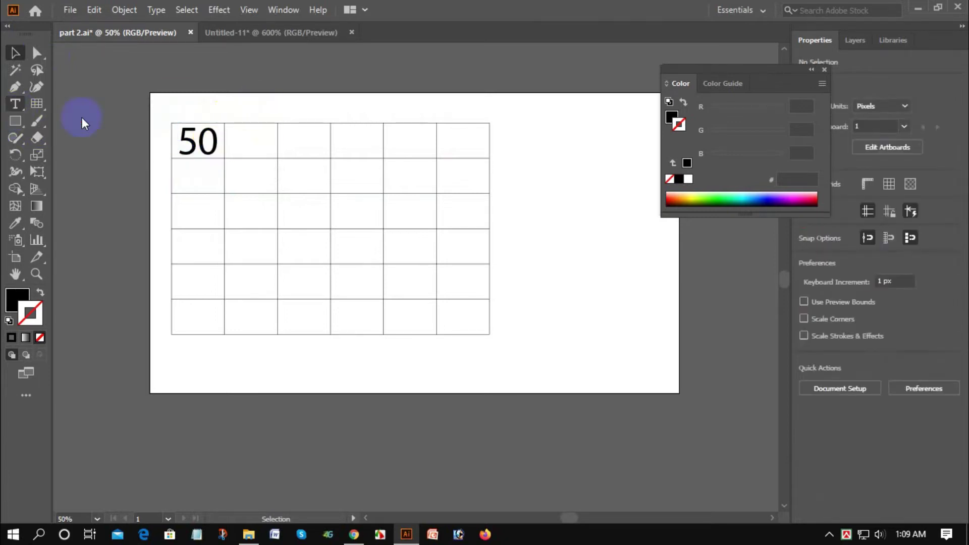
pyautogui.click(233, 137)
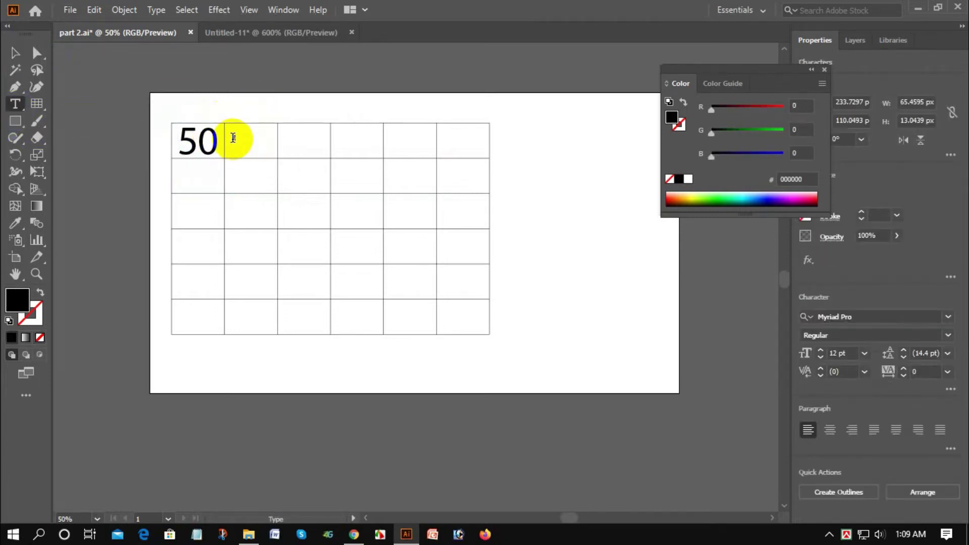
pyautogui.write('60')
pyautogui.click(15, 53)
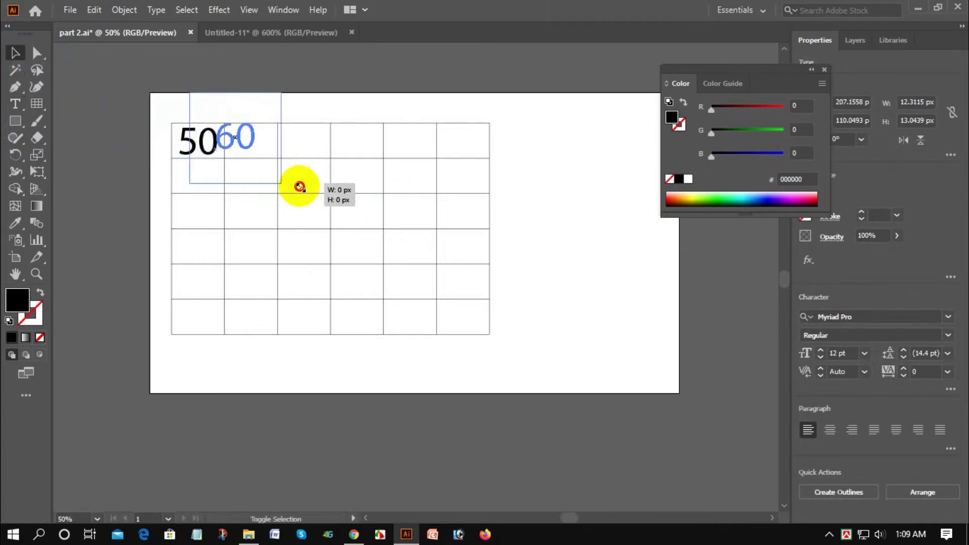
pyautogui.moveTo(244, 145); pyautogui.dragTo(257, 160)
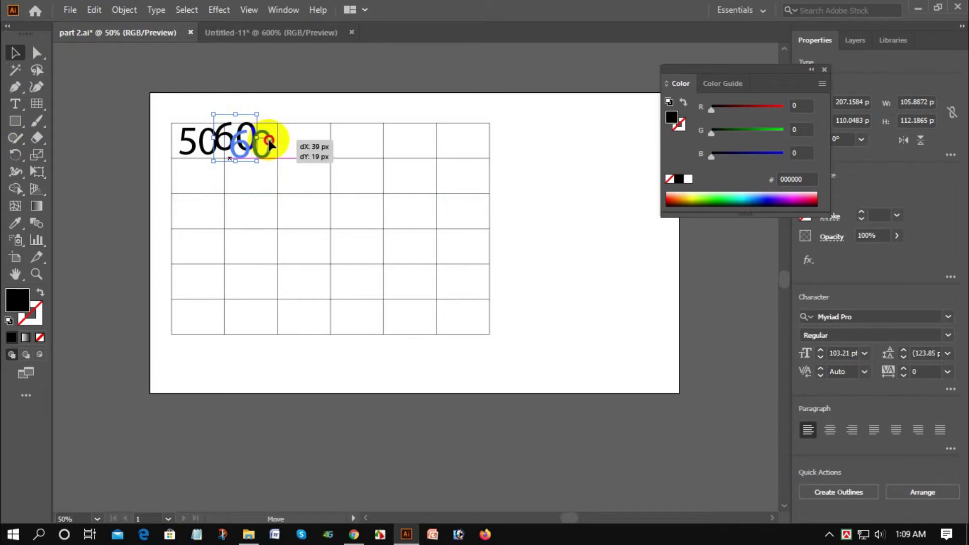
pyautogui.moveTo(267, 144); pyautogui.dragTo(274, 143)
pyautogui.click(307, 100)
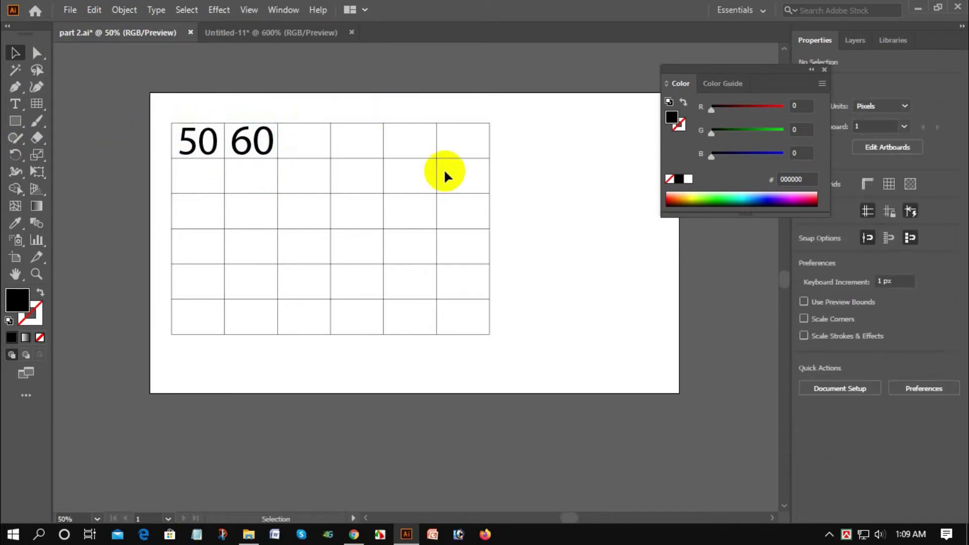
pyautogui.moveTo(121, 97)
pyautogui.mouseDown()
pyautogui.moveTo(543, 342)
pyautogui.moveTo(535, 363)
pyautogui.mouseUp()
# Delete the grid and numbers, then draw a polar grid and delete it.
pyautogui.press('Delete')
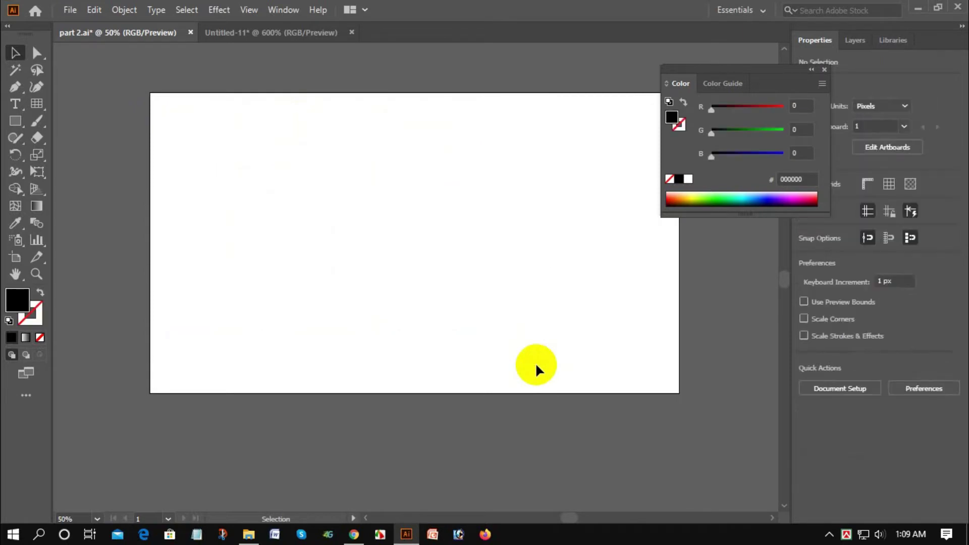
pyautogui.moveTo(28, 98); pyautogui.dragTo(143, 177)
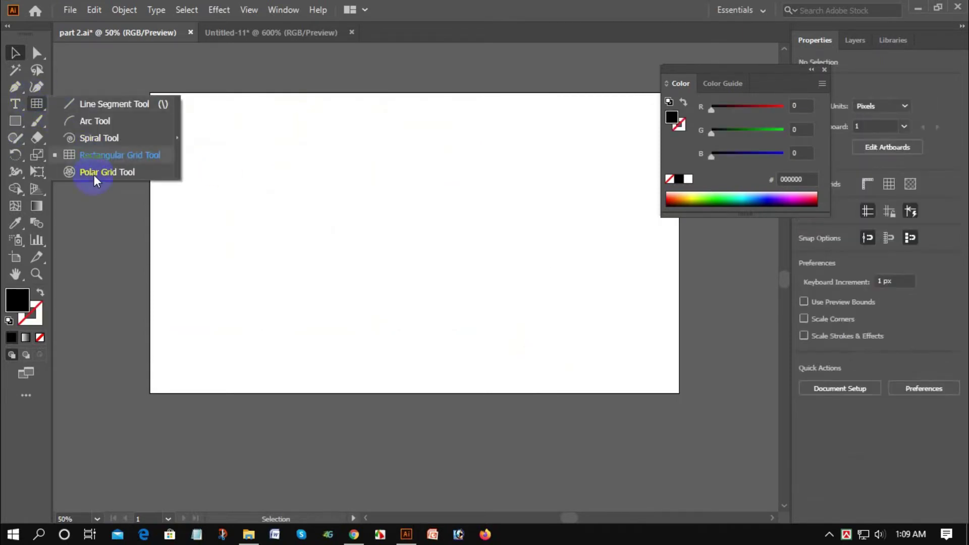
pyautogui.click(116, 173)
pyautogui.moveTo(314, 173)
pyautogui.mouseDown()
pyautogui.moveTo(507, 347)
pyautogui.moveTo(466, 356)
pyautogui.moveTo(507, 357)
pyautogui.mouseUp()
pyautogui.click(15, 54)
pyautogui.click(215, 155)
pyautogui.moveTo(233, 177); pyautogui.dragTo(529, 304)
pyautogui.press('Delete')
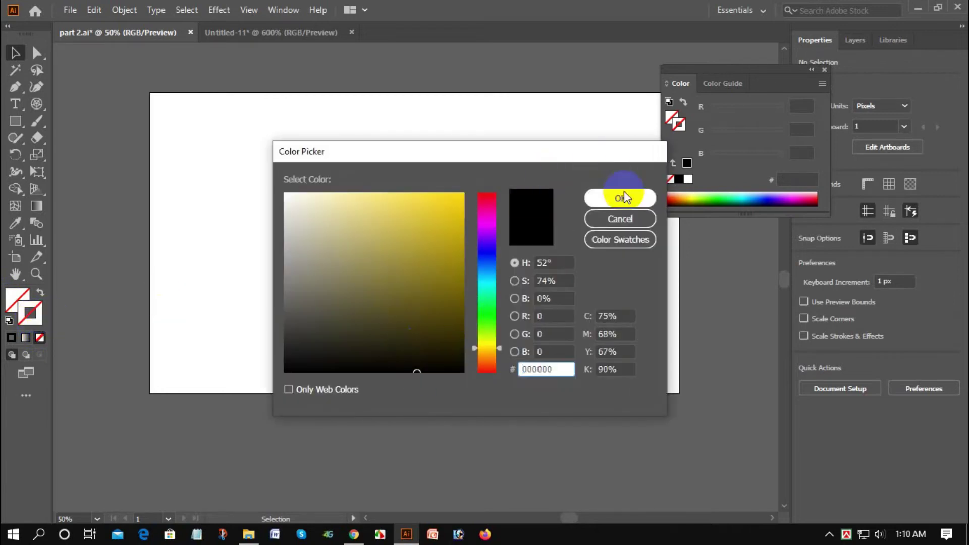
# Set the stroke colour to near-black 0A0901 in the Color Picker.
pyautogui.click(620, 198)
pyautogui.doubleClick(28, 310)
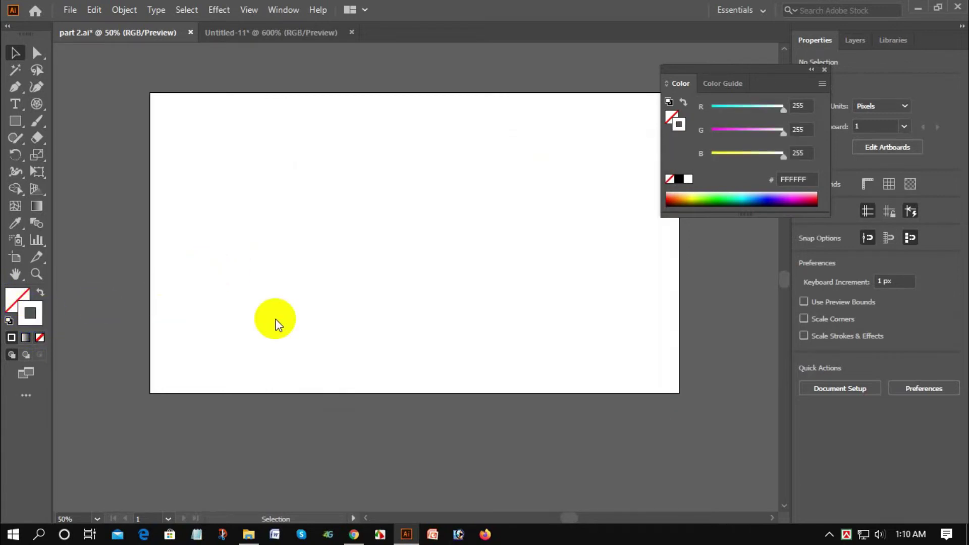
pyautogui.click(444, 363)
pyautogui.click(619, 198)
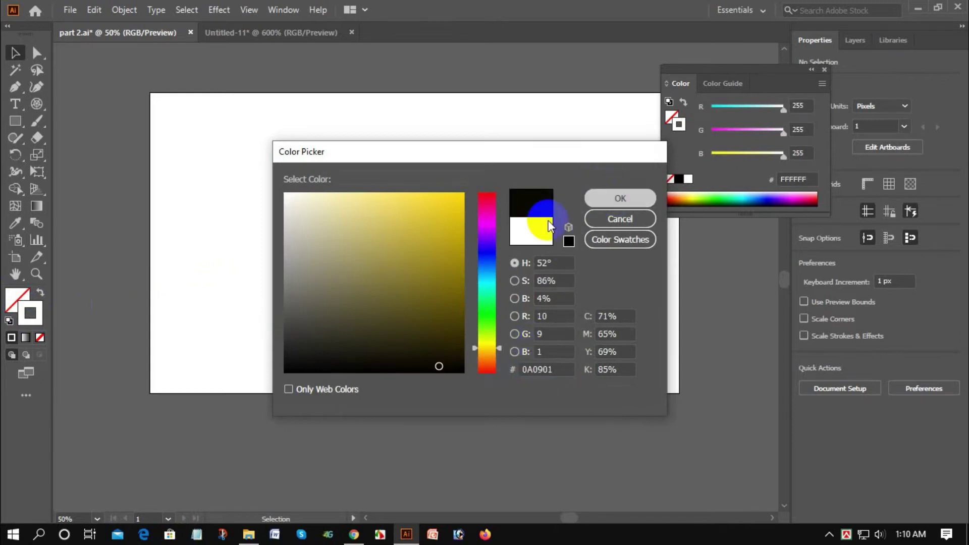
pyautogui.click(35, 102)
# Draw a circular 526 × 526 px polar grid, undoing the oversized first attempt.
pyautogui.moveTo(278, 140); pyautogui.dragTo(485, 319)
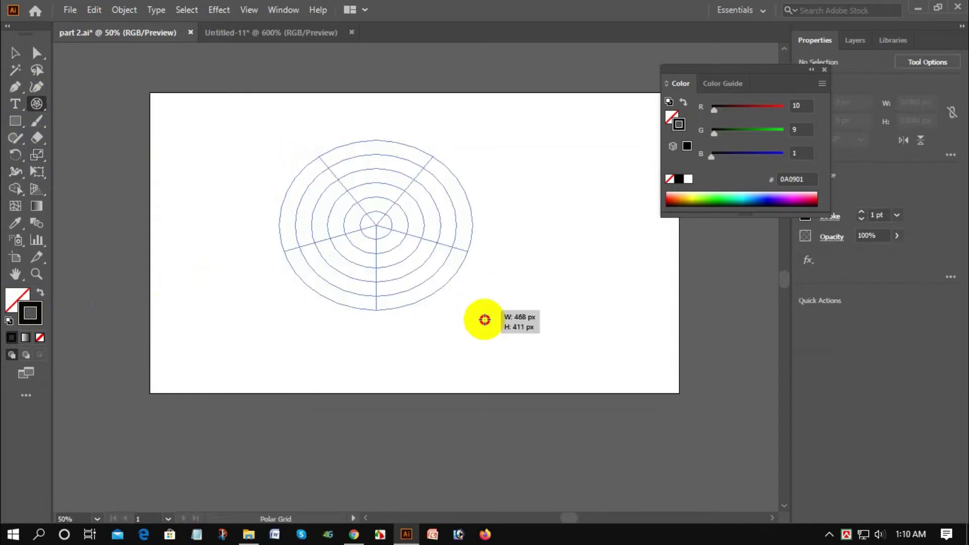
pyautogui.moveTo(485, 319); pyautogui.dragTo(517, 343)
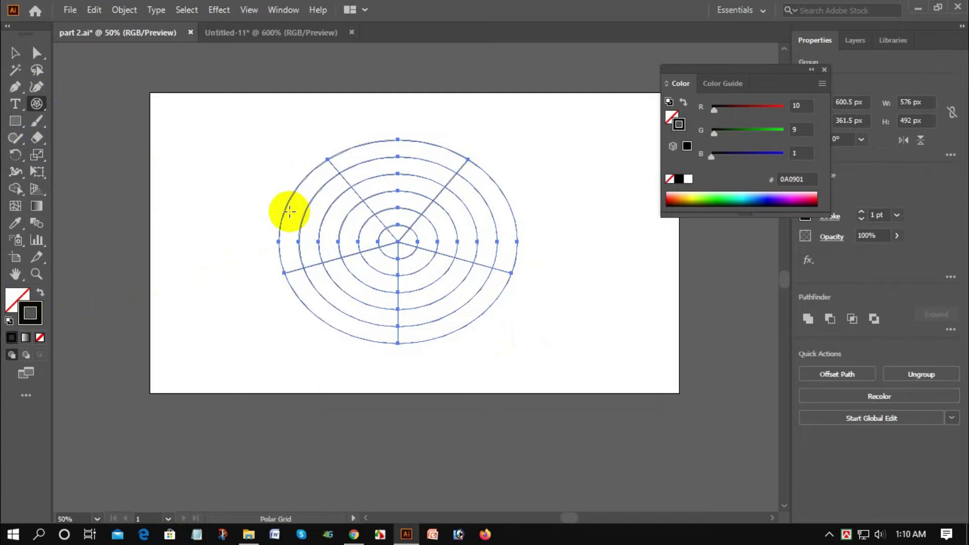
pyautogui.hotkey('ctrl', 'z')
pyautogui.moveTo(275, 139); pyautogui.dragTo(492, 357)
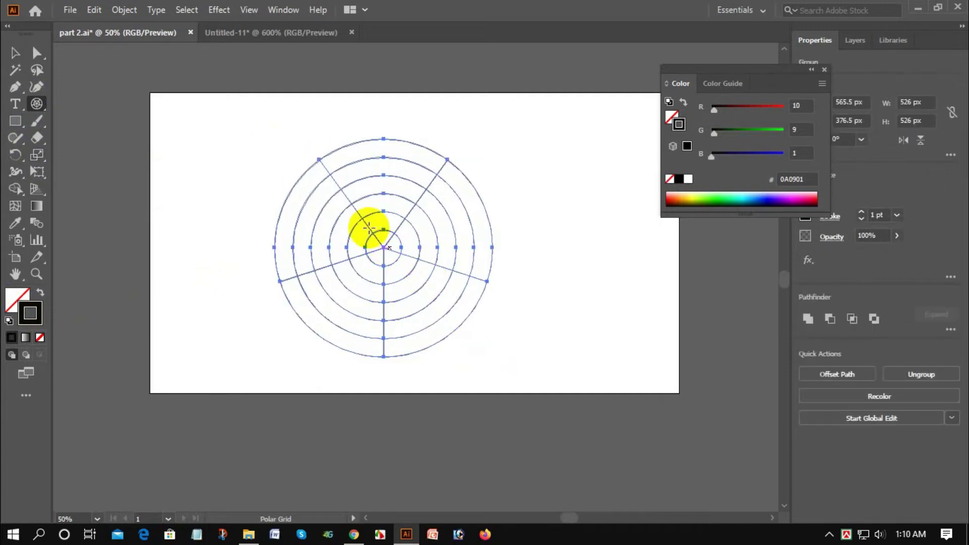
# Zoom in to inspect the polar grid, then select and delete it.
pyautogui.click(18, 53)
pyautogui.click(177, 110)
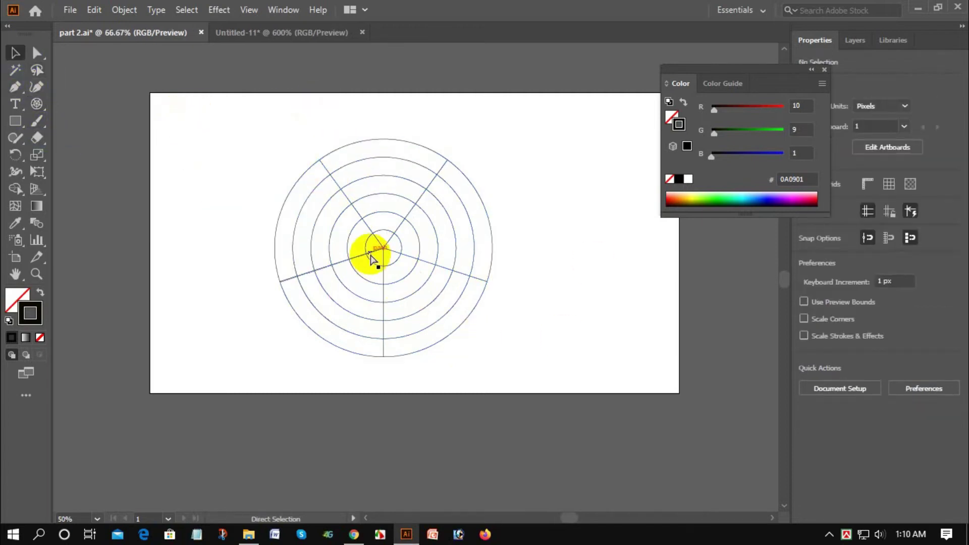
pyautogui.hotkey('ctrl', '+')
pyautogui.hotkey('ctrl', '+')
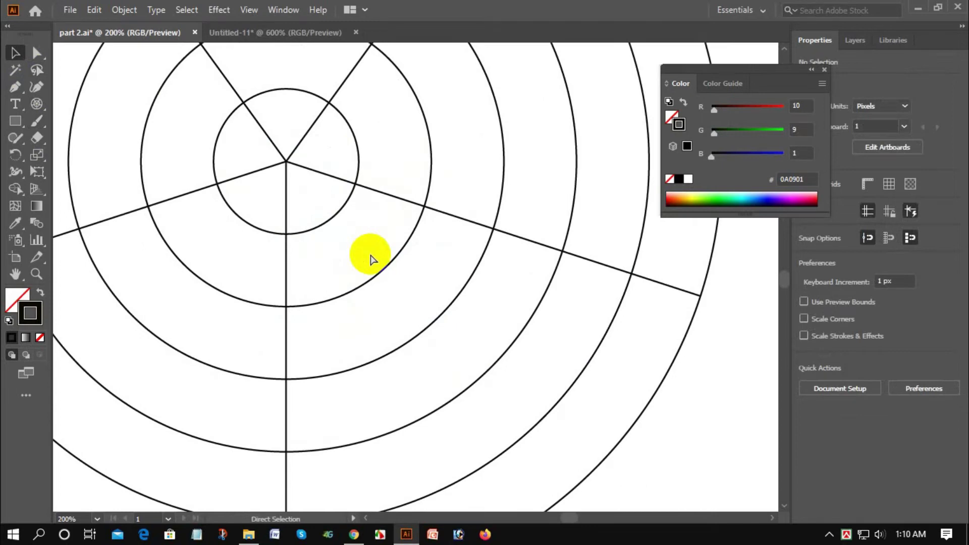
pyautogui.hotkey('ctrl', '-')
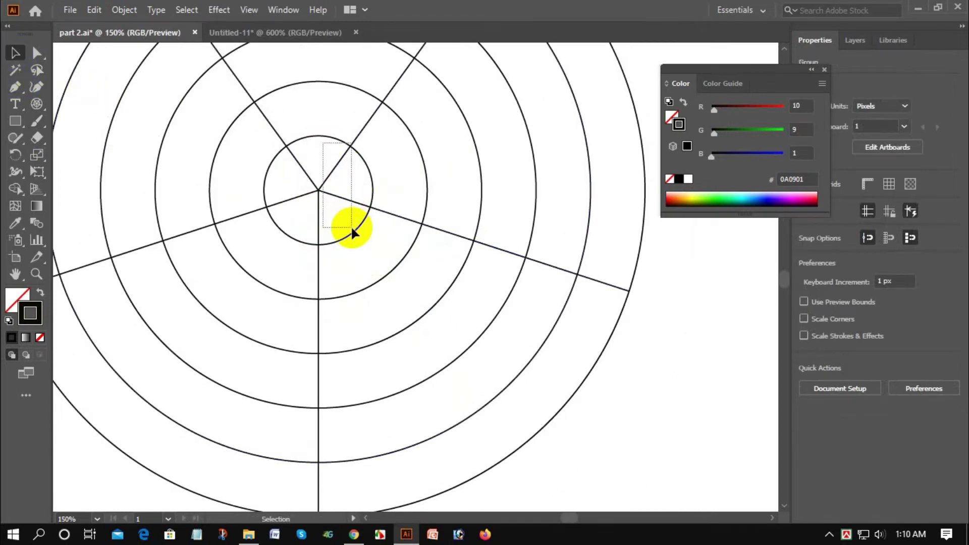
pyautogui.moveTo(323, 143); pyautogui.dragTo(352, 228)
pyautogui.press('Delete')
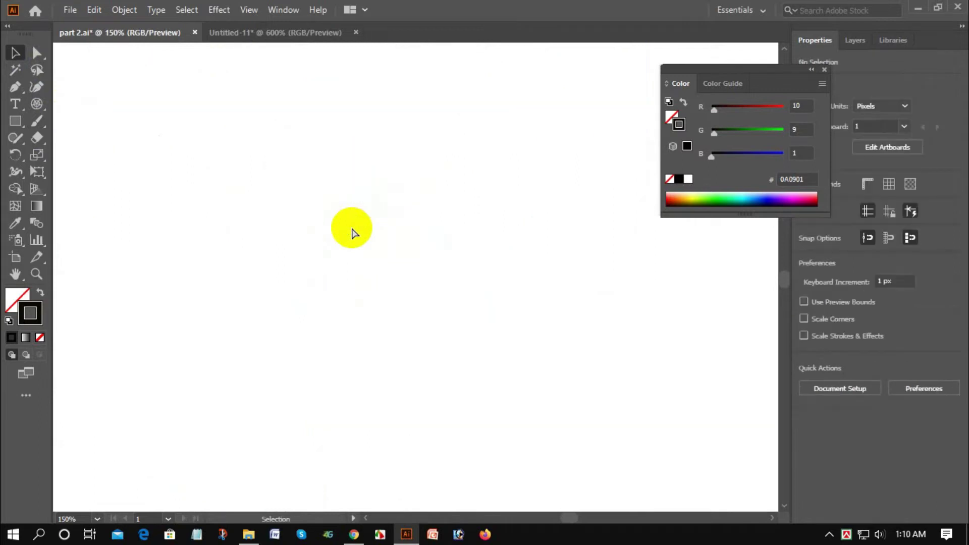
pyautogui.hotkey('ctrl', '-')
pyautogui.hotkey('ctrl', '-')
pyautogui.hotkey('ctrl', '-')
pyautogui.hotkey('ctrl', '-')
pyautogui.hotkey('ctrl', '+')
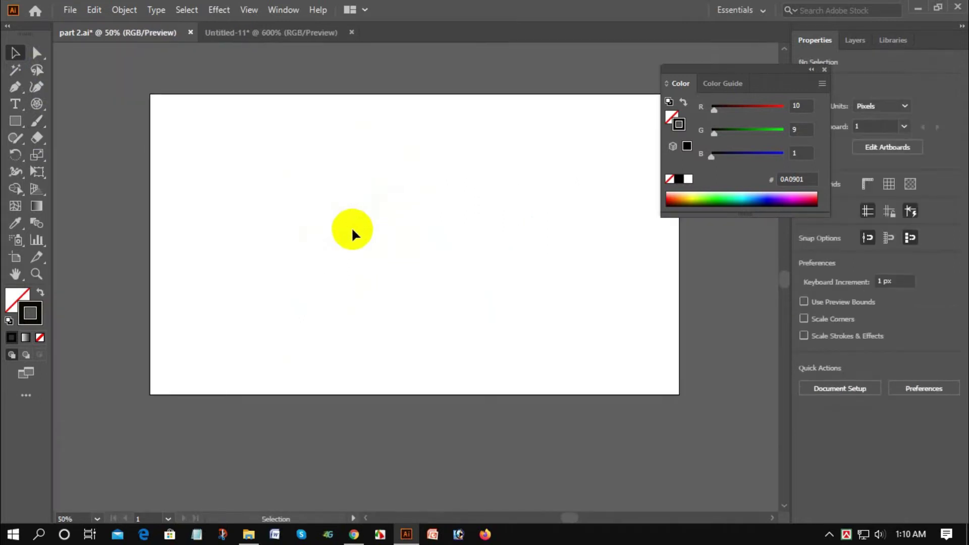
# Draw a square with the Rectangle Tool, delete it, and reopen the shape tools flyout.
pyautogui.moveTo(281, 195); pyautogui.dragTo(275, 229)
pyautogui.moveTo(22, 125); pyautogui.dragTo(87, 126)
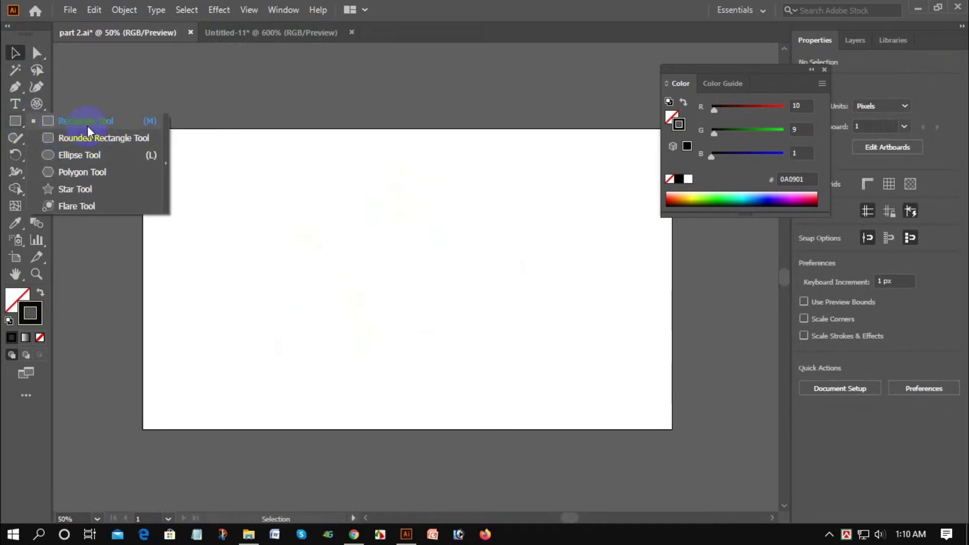
pyautogui.moveTo(225, 200); pyautogui.dragTo(387, 362)
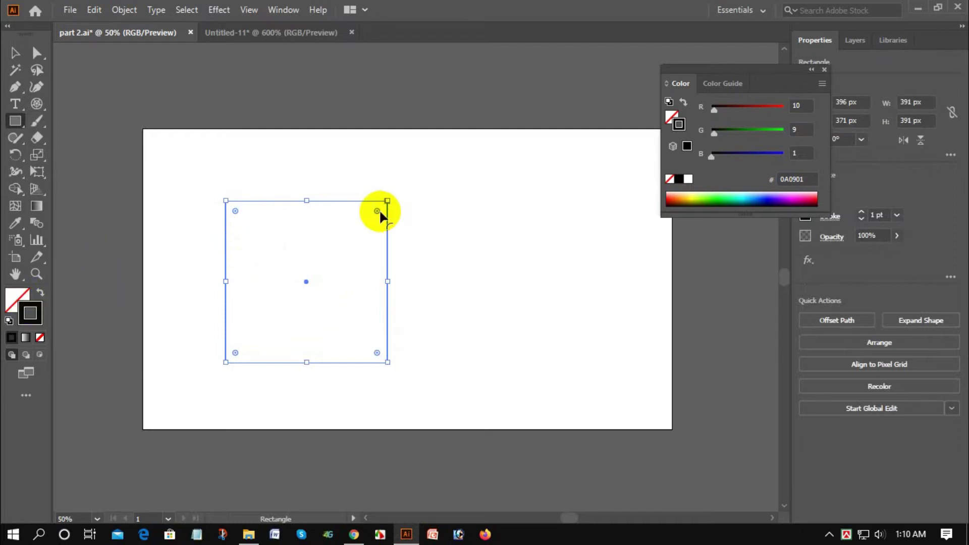
pyautogui.press('Delete')
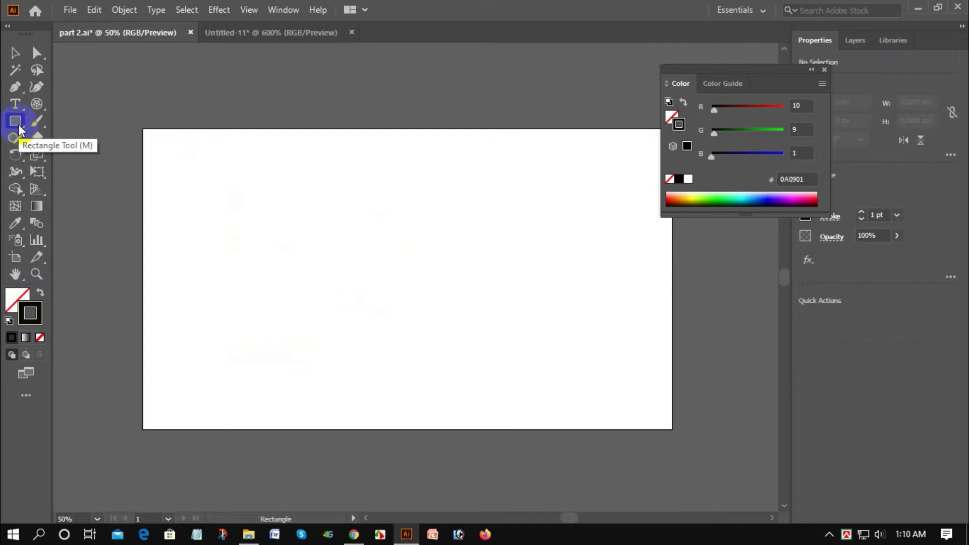
pyautogui.click(15, 121)
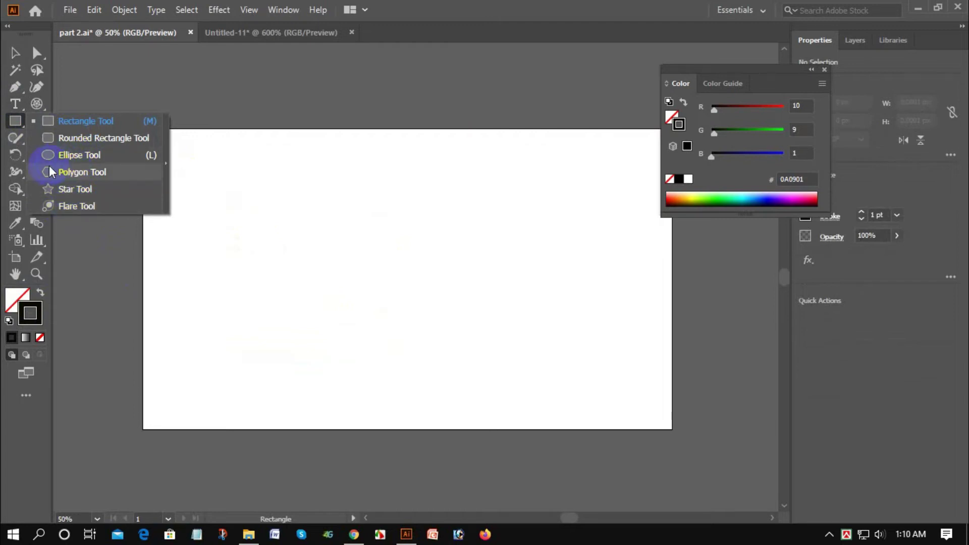
# Draw a hexagon, swap it to black fill with no stroke, and move it left.
pyautogui.click(92, 172)
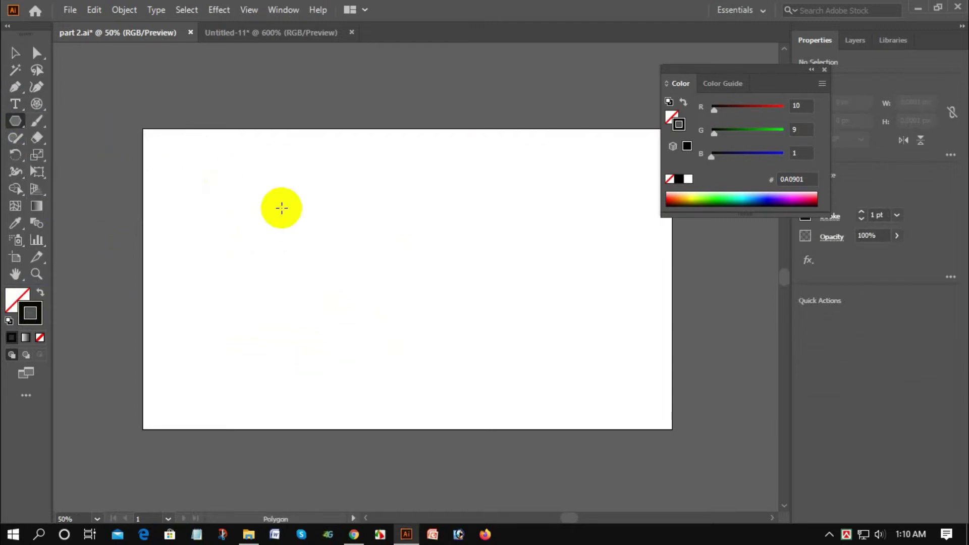
pyautogui.moveTo(295, 217)
pyautogui.mouseDown()
pyautogui.moveTo(408, 320)
pyautogui.moveTo(342, 278)
pyautogui.mouseUp()
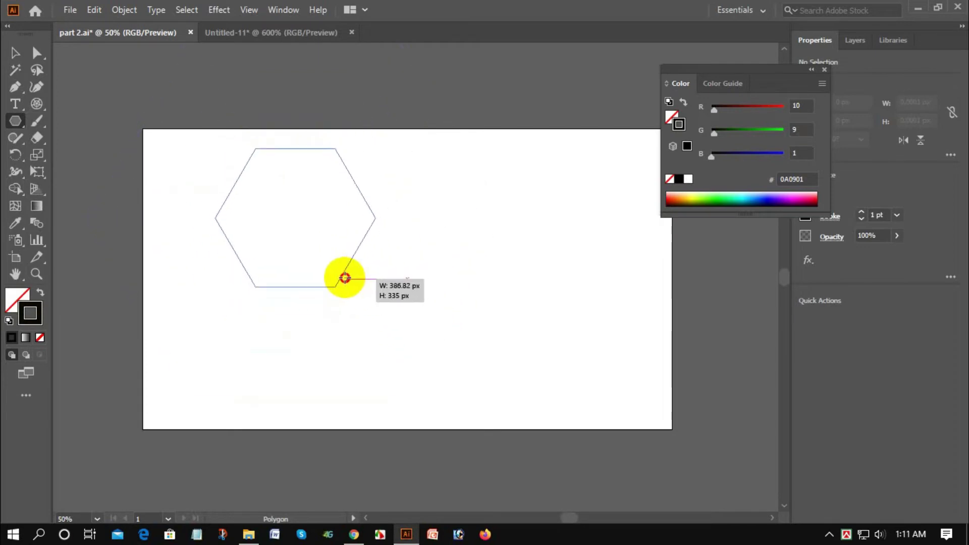
pyautogui.moveTo(342, 278); pyautogui.dragTo(362, 244)
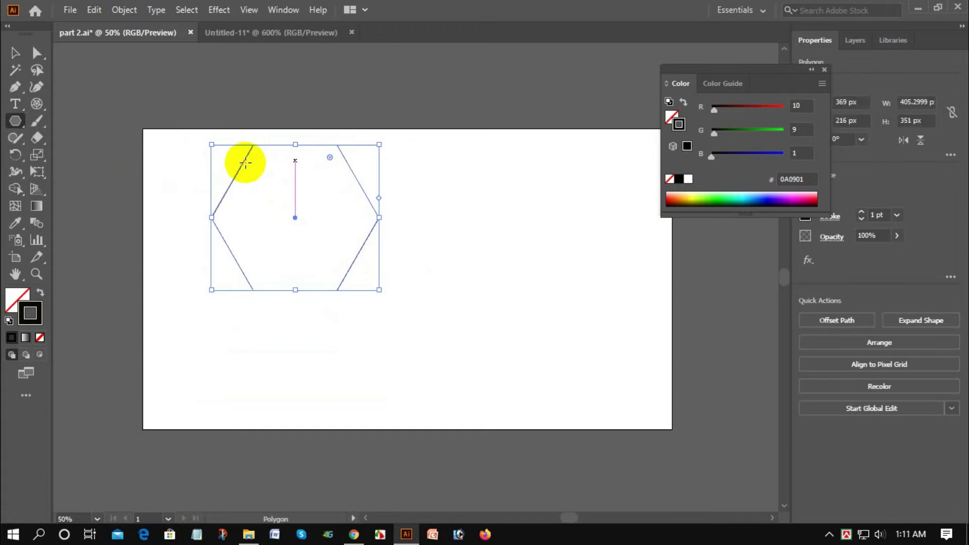
pyautogui.click(40, 294)
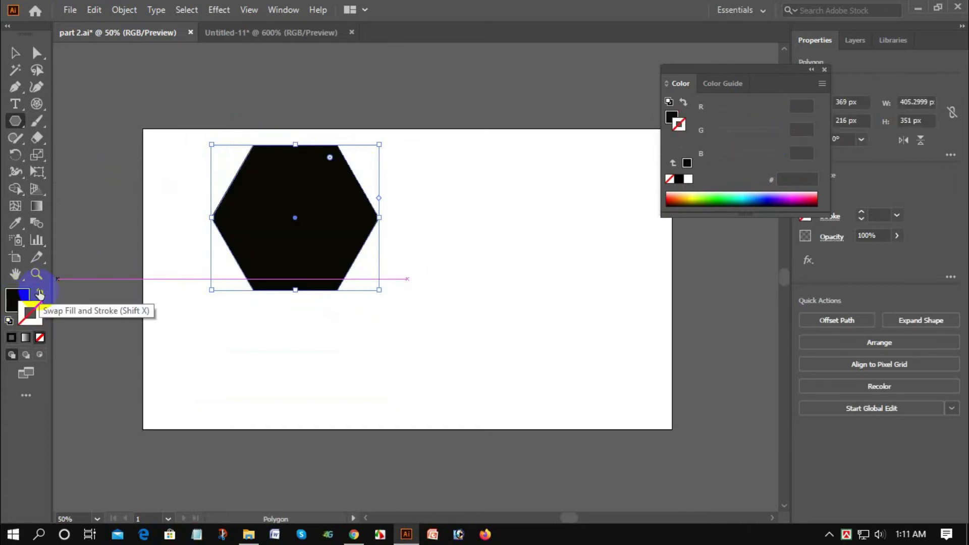
pyautogui.click(14, 52)
pyautogui.moveTo(298, 237); pyautogui.dragTo(242, 247)
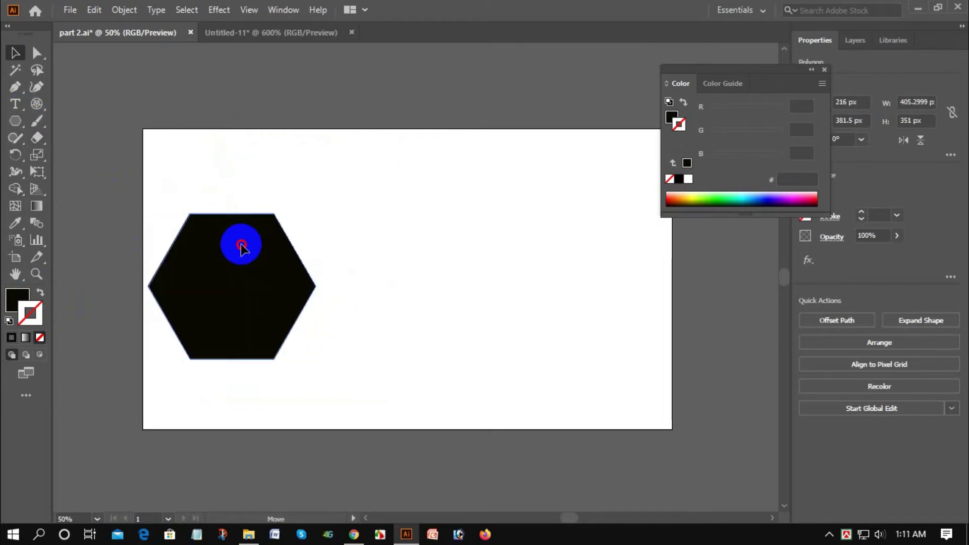
pyautogui.click(338, 225)
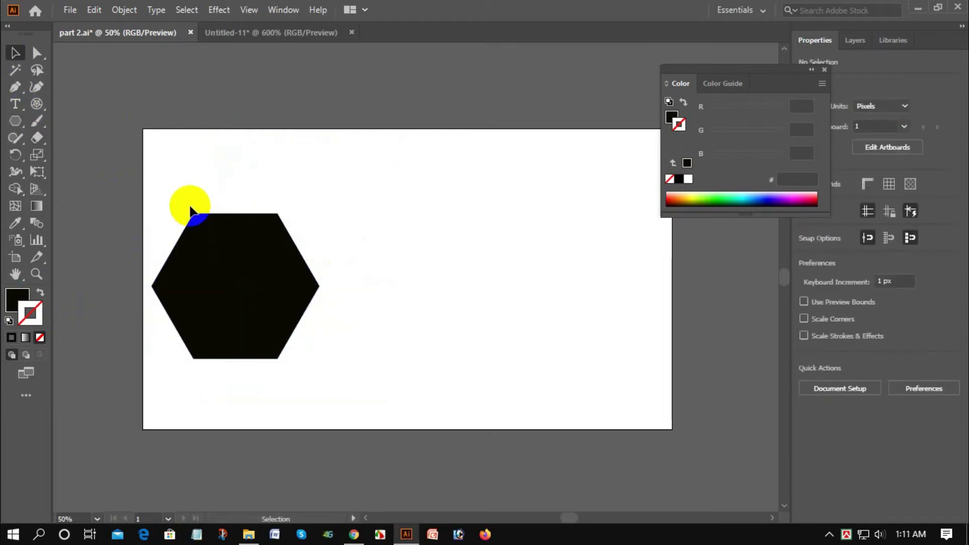
pyautogui.click(188, 298)
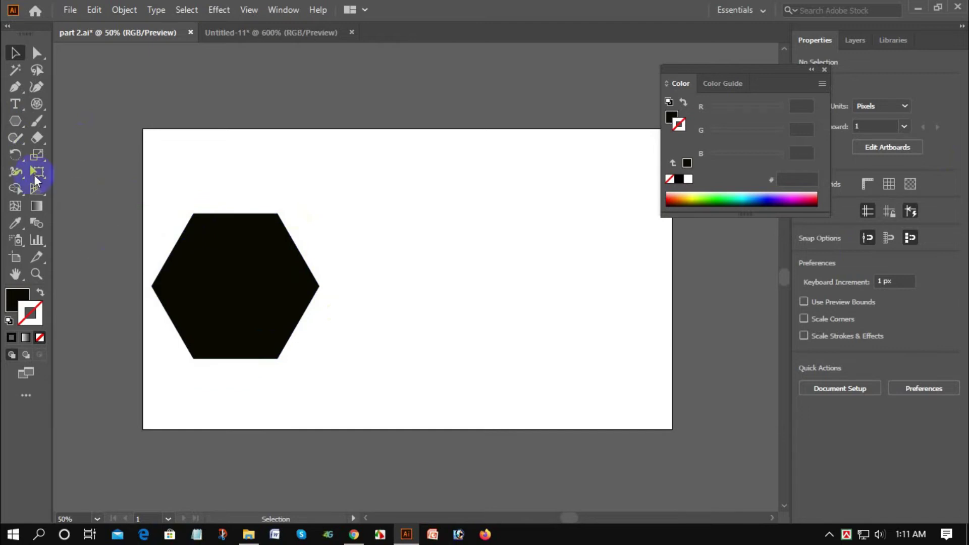
# Draw a square with the Polygon Tool by setting Sides to 4.
pyautogui.click(20, 121)
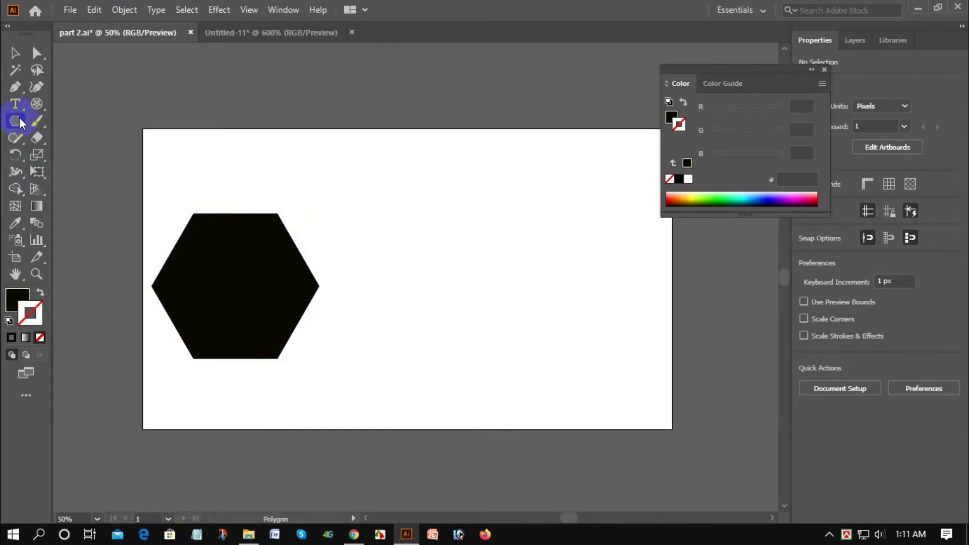
pyautogui.click(393, 228)
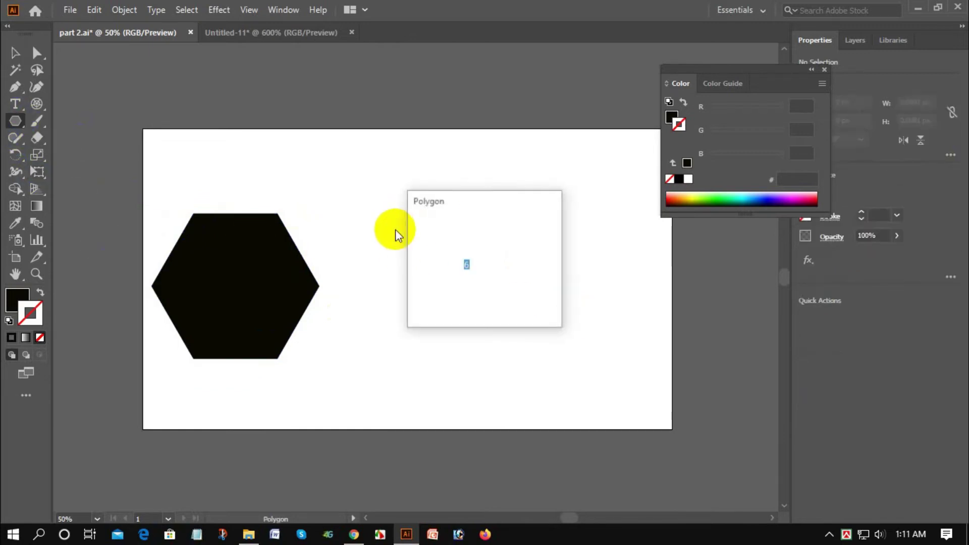
pyautogui.doubleClick(468, 265)
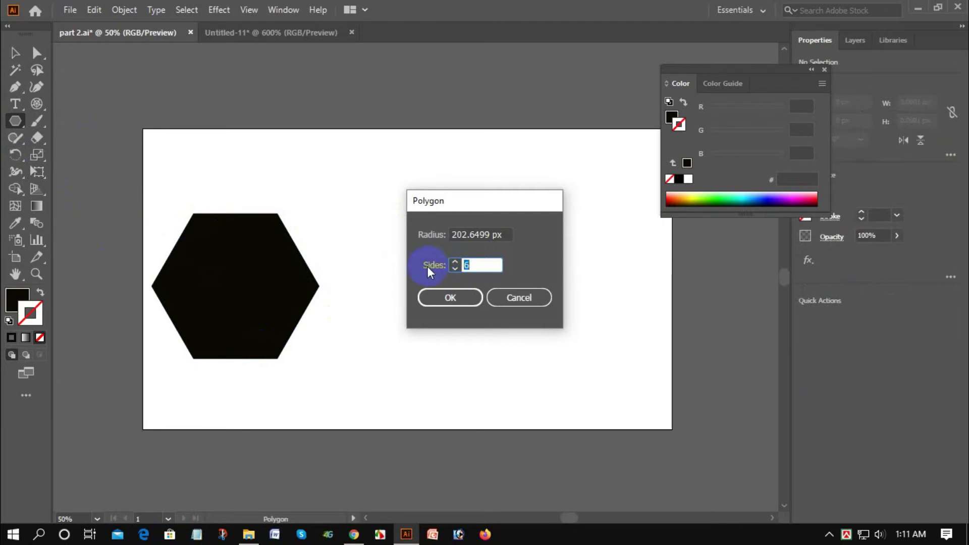
pyautogui.click(485, 266)
pyautogui.moveTo(483, 266); pyautogui.dragTo(463, 263)
pyautogui.write('4')
pyautogui.click(472, 299)
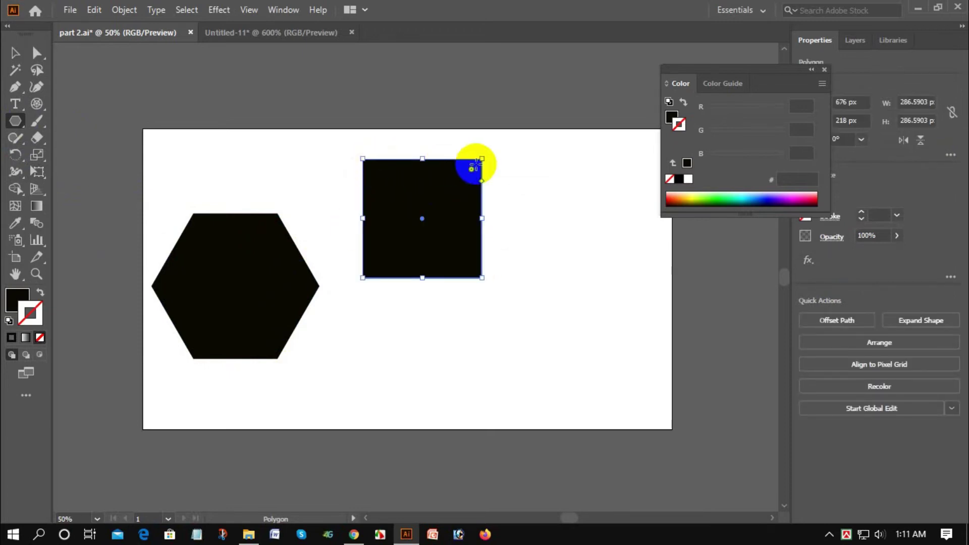
# Draw an octagon beside it with Sides set to 8.
pyautogui.click(546, 201)
pyautogui.click(450, 267)
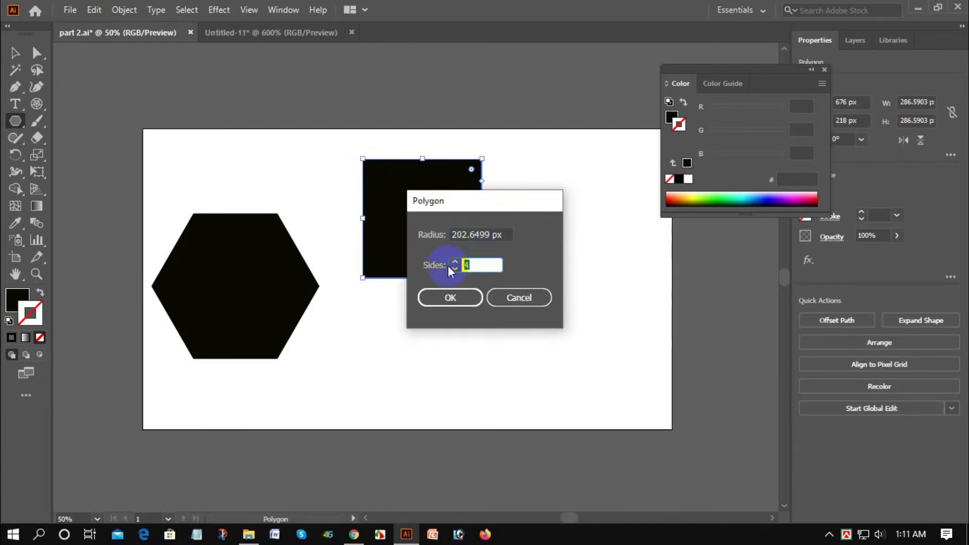
pyautogui.write('8')
pyautogui.click(472, 298)
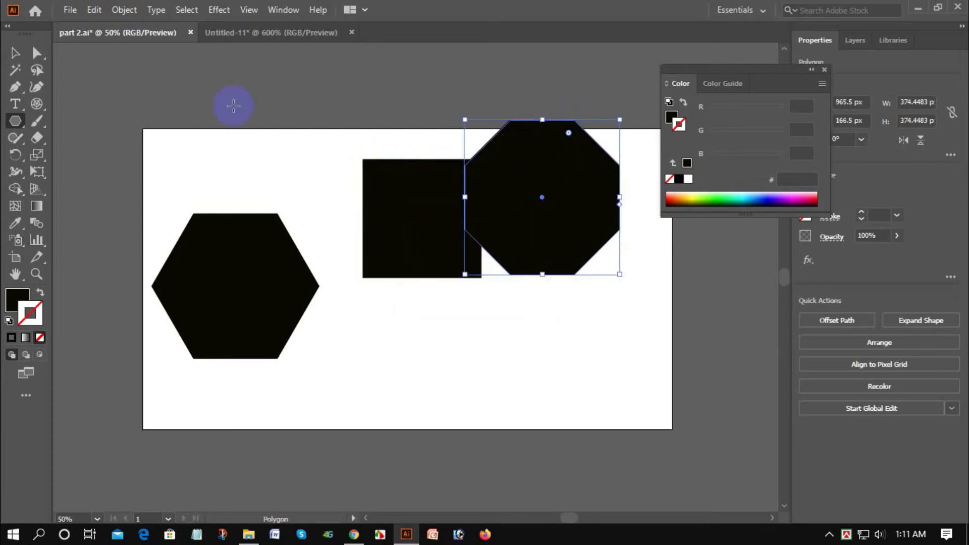
# Move the octagon below-right of the square, then marquee-select and delete all three shapes.
pyautogui.click(14, 53)
pyautogui.moveTo(530, 199); pyautogui.dragTo(547, 276)
pyautogui.click(570, 208)
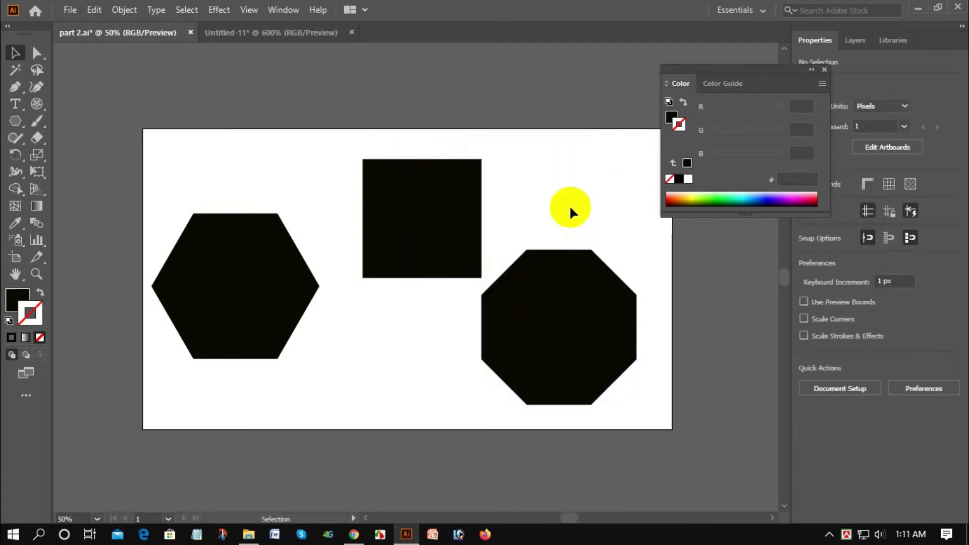
pyautogui.moveTo(247, 173); pyautogui.dragTo(589, 396)
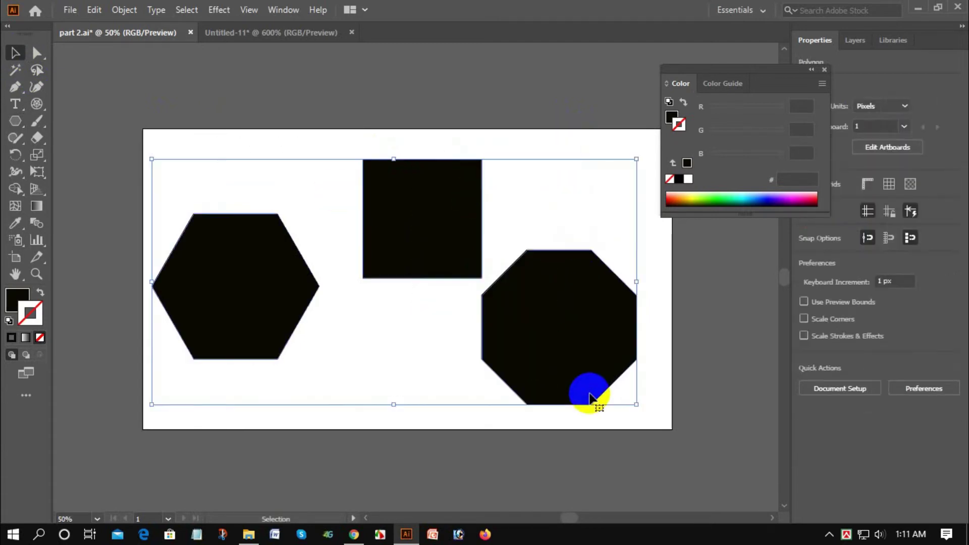
pyautogui.press('Delete')
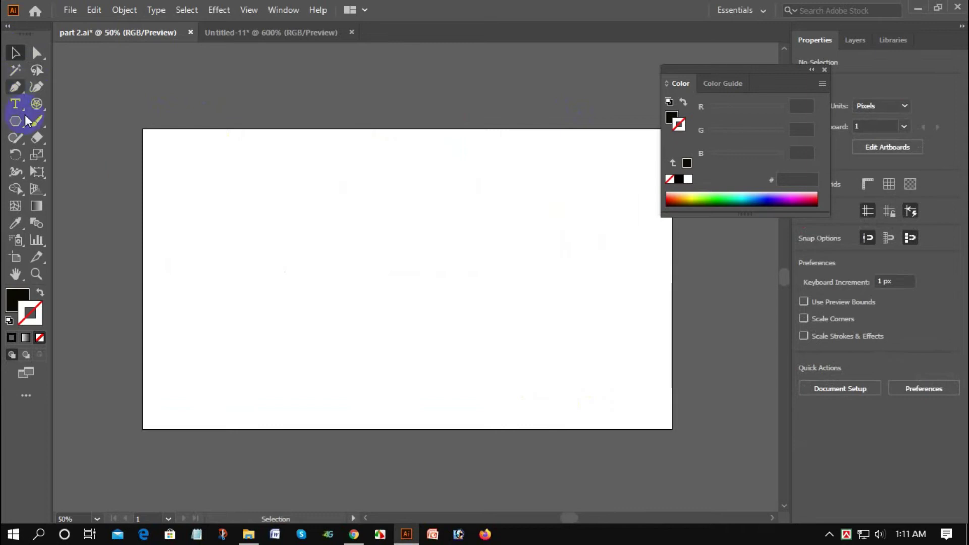
pyautogui.moveTo(19, 126); pyautogui.dragTo(68, 195)
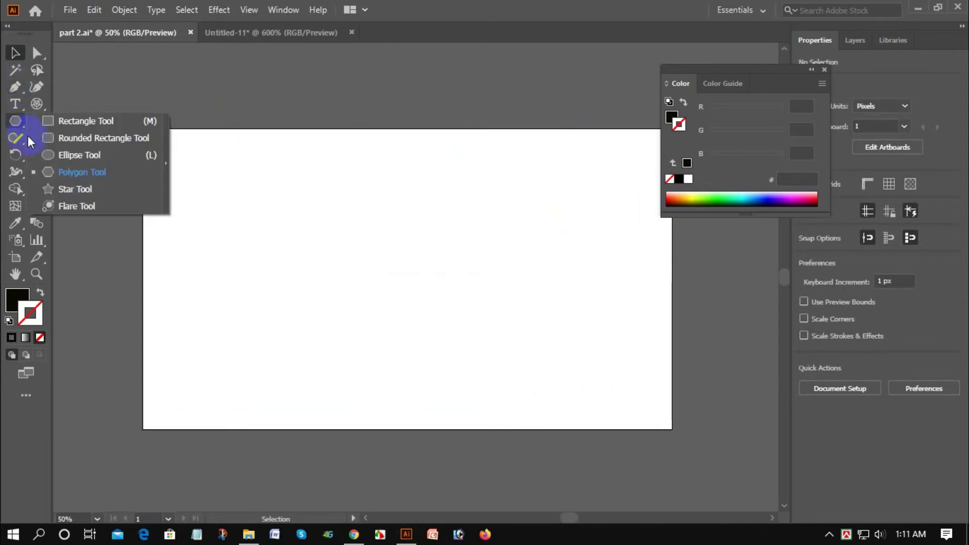
pyautogui.click(91, 190)
pyautogui.moveTo(273, 220); pyautogui.dragTo(334, 221)
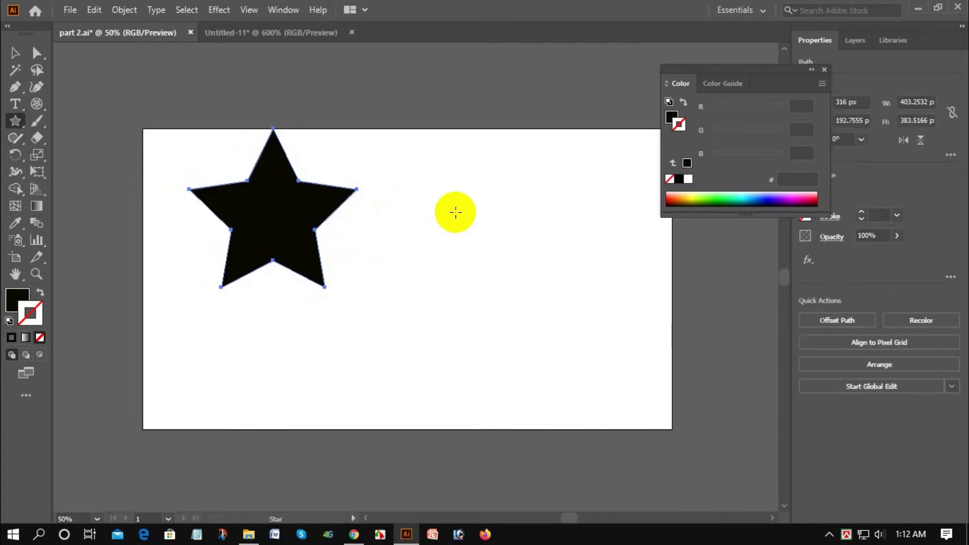
pyautogui.click(442, 225)
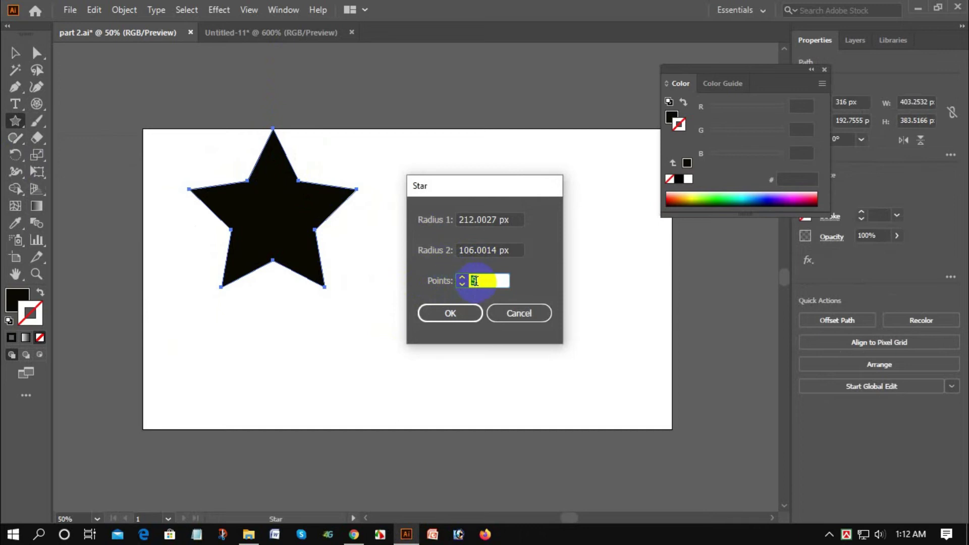
pyautogui.click(447, 281)
pyautogui.click(452, 306)
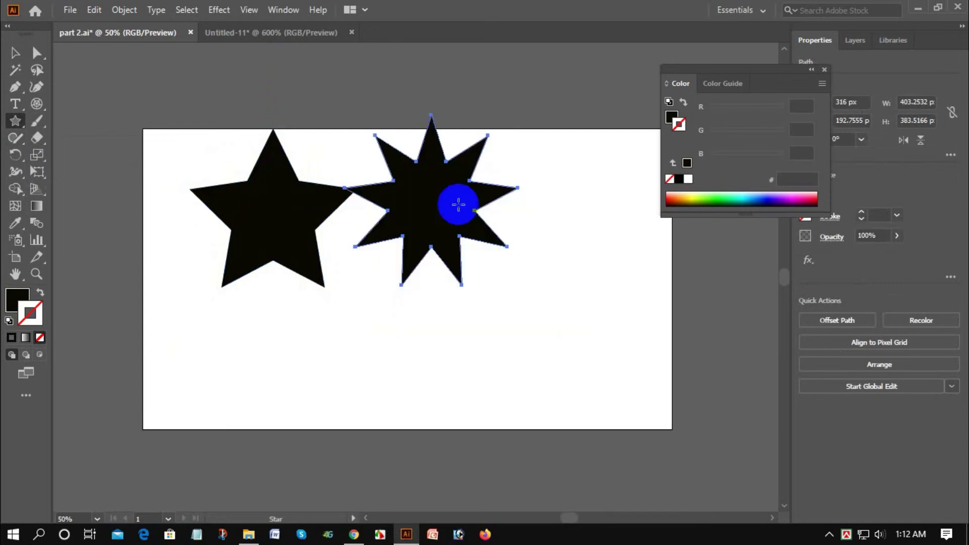
pyautogui.click(11, 57)
pyautogui.moveTo(433, 206); pyautogui.dragTo(416, 279)
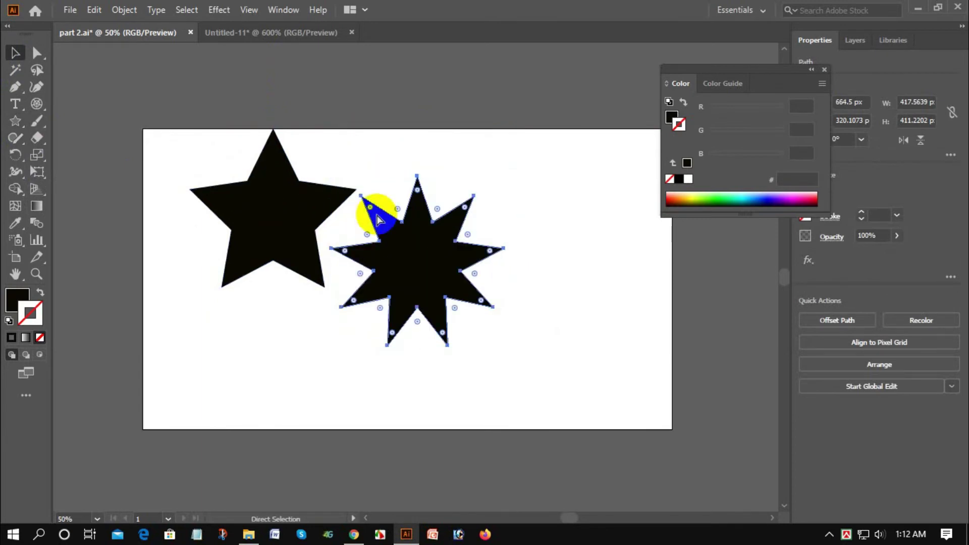
pyautogui.hotkey('ctrl', '1')
pyautogui.click(572, 73)
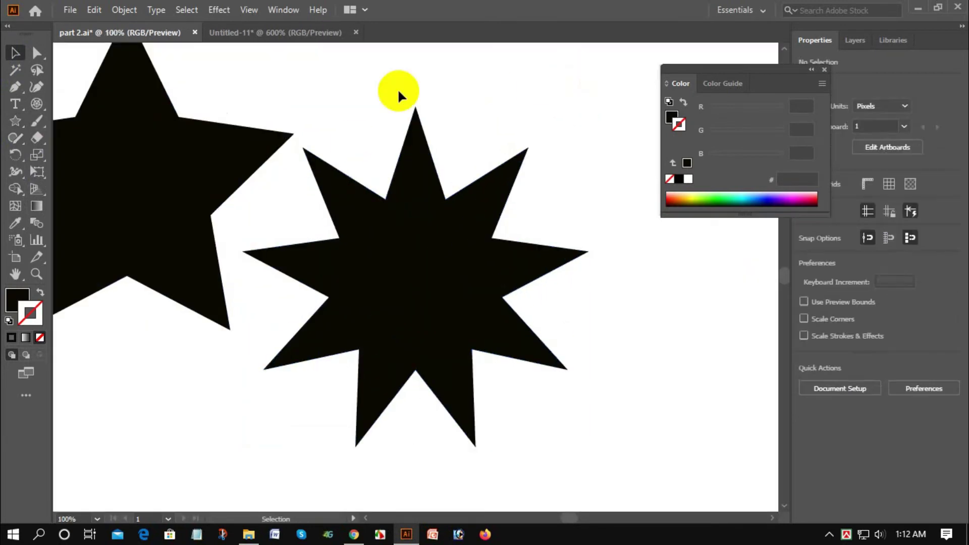
pyautogui.hotkey('ctrl', '-')
pyautogui.hotkey('ctrl', '-')
pyautogui.hotkey('ctrl', 'a')
pyautogui.press('Delete')
pyautogui.moveTo(20, 119); pyautogui.dragTo(79, 210)
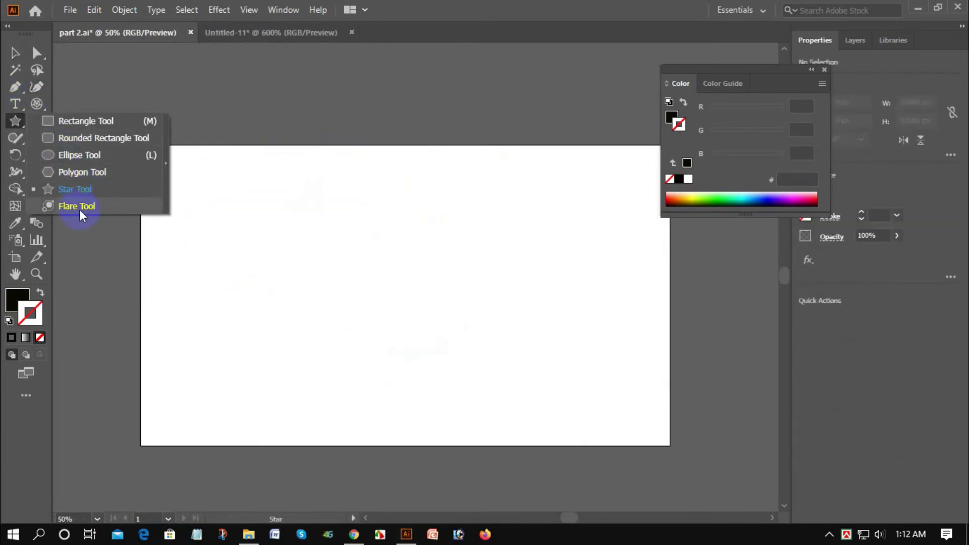
pyautogui.click(105, 203)
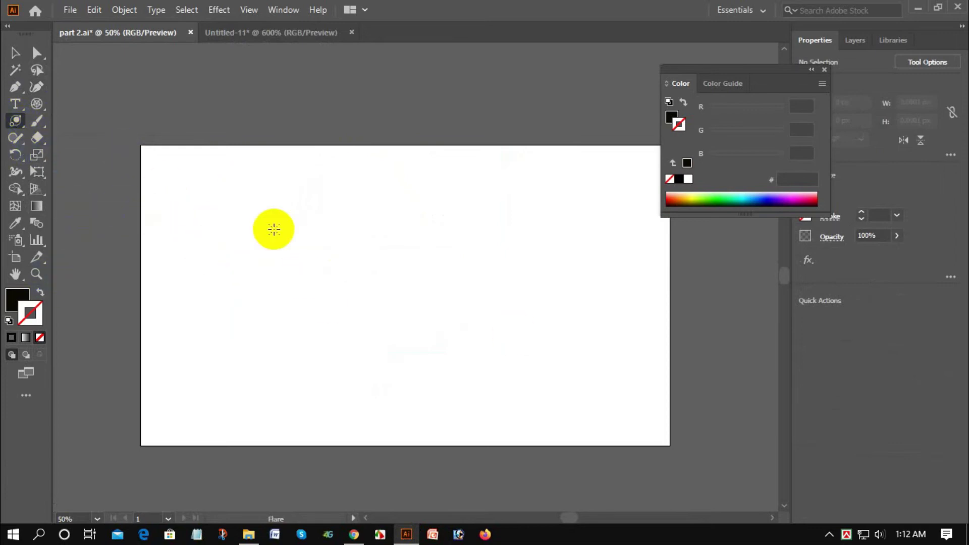
pyautogui.moveTo(271, 224); pyautogui.dragTo(351, 251)
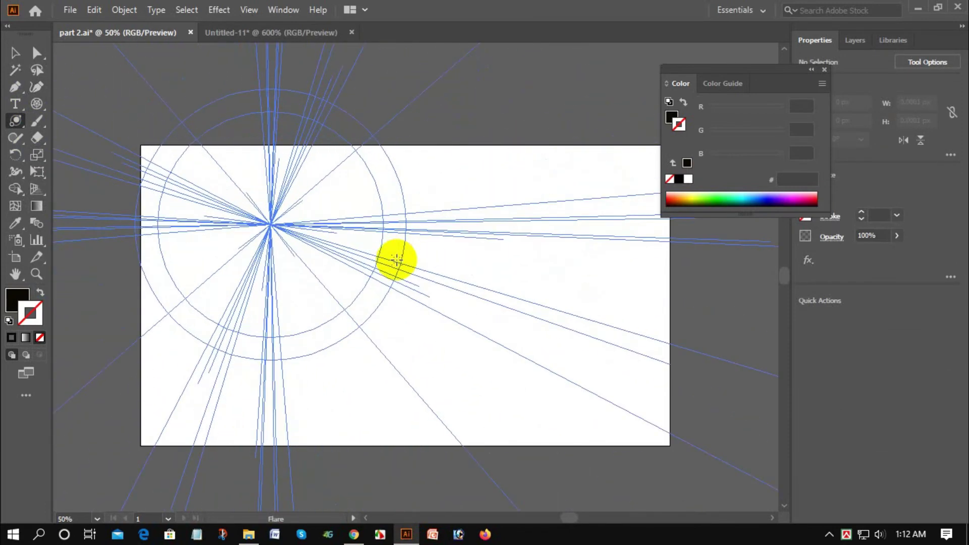
pyautogui.moveTo(351, 251); pyautogui.dragTo(395, 263)
pyautogui.click(16, 54)
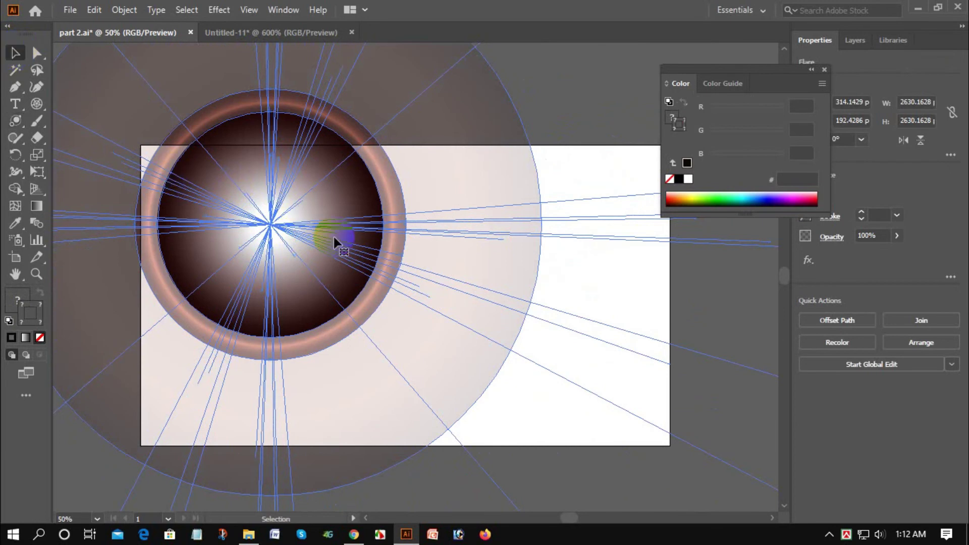
pyautogui.moveTo(313, 235); pyautogui.dragTo(395, 305)
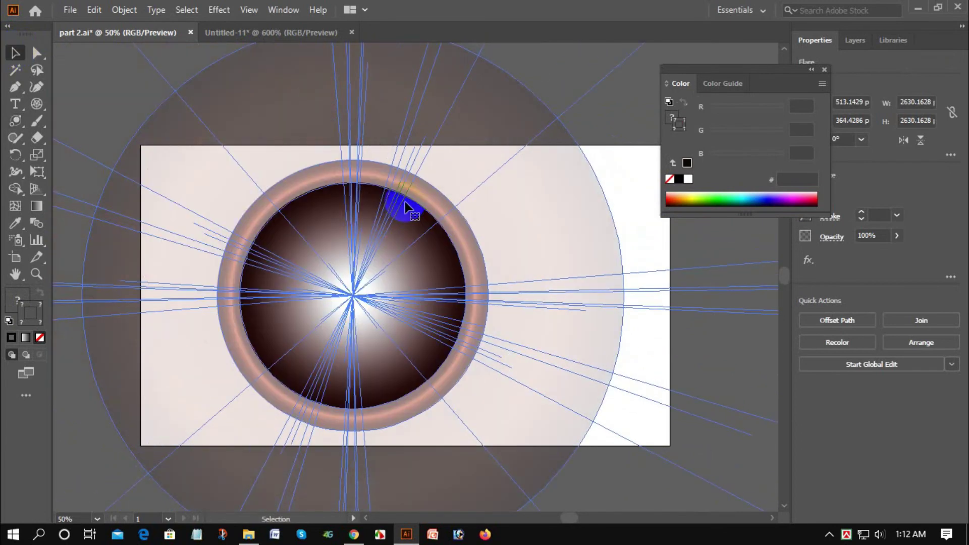
pyautogui.scroll(2, 406, 206)
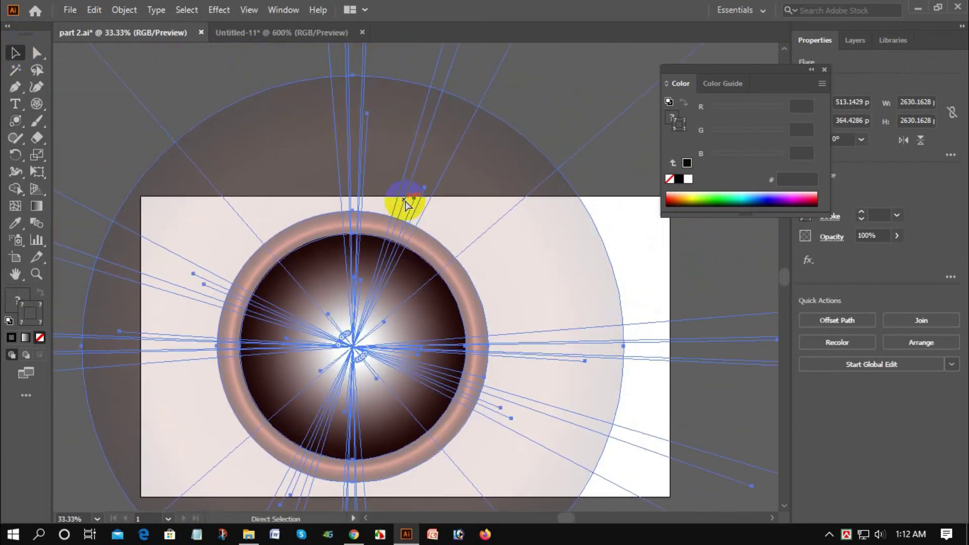
pyautogui.scroll(-2, 406, 206)
pyautogui.moveTo(446, 260); pyautogui.dragTo(466, 268)
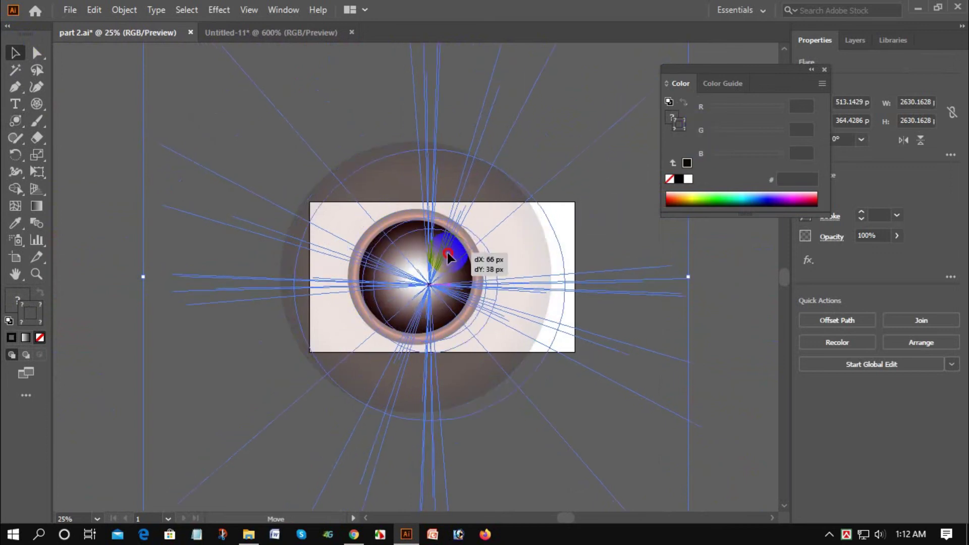
pyautogui.click(110, 231)
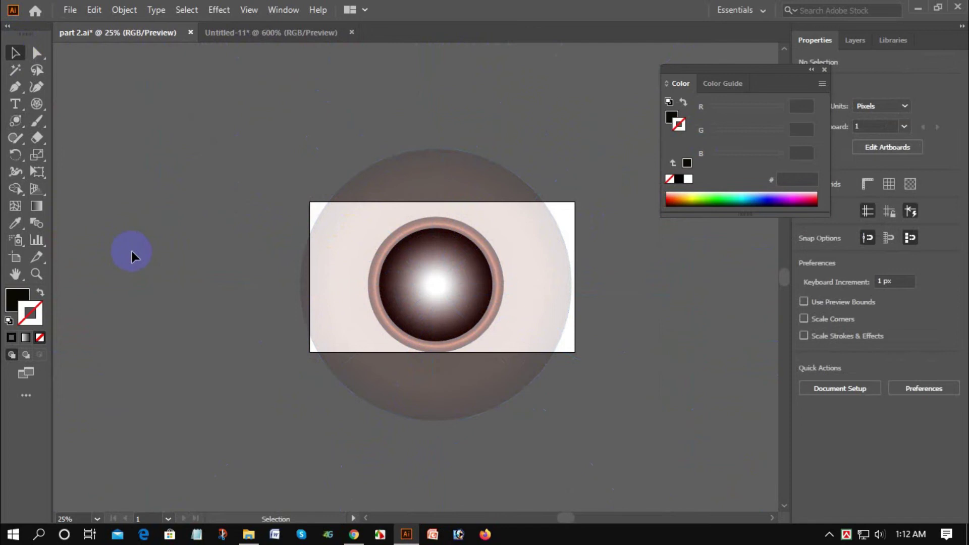
pyautogui.hotkey('ctrl', '+')
pyautogui.click(362, 237)
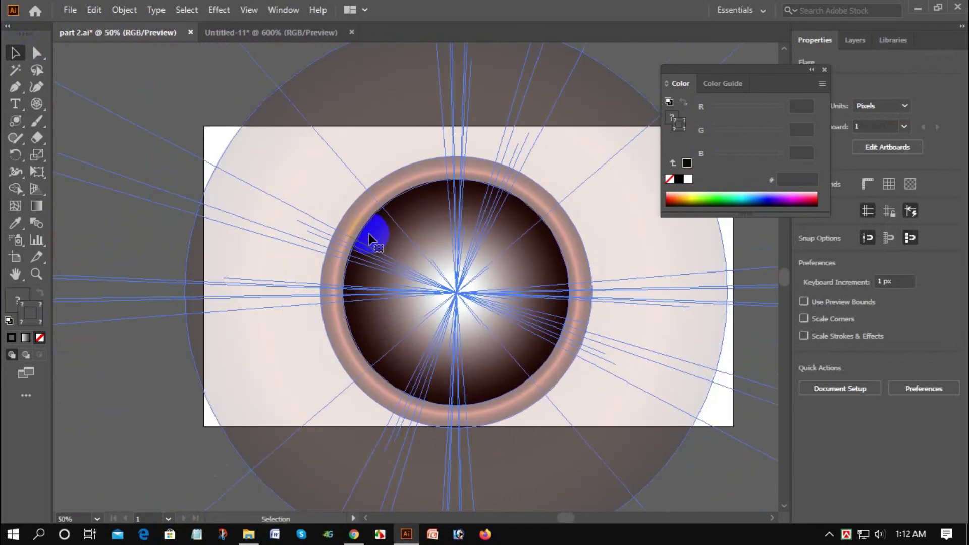
pyautogui.hotkey('ctrl', '-')
pyautogui.hotkey('ctrl', '-')
pyautogui.hotkey('ctrl', '-')
pyautogui.hotkey('ctrl', '-')
pyautogui.hotkey('ctrl', '-')
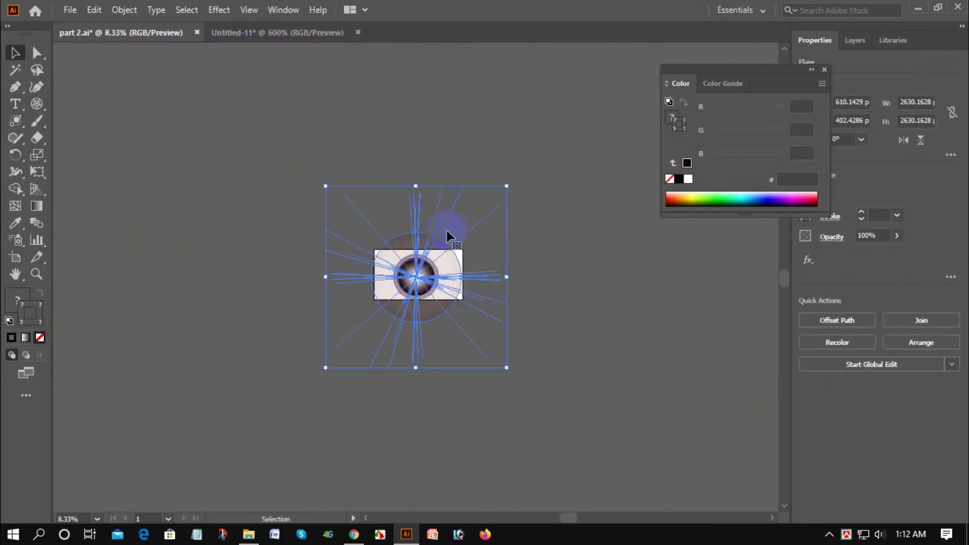
pyautogui.moveTo(506, 185); pyautogui.dragTo(459, 238)
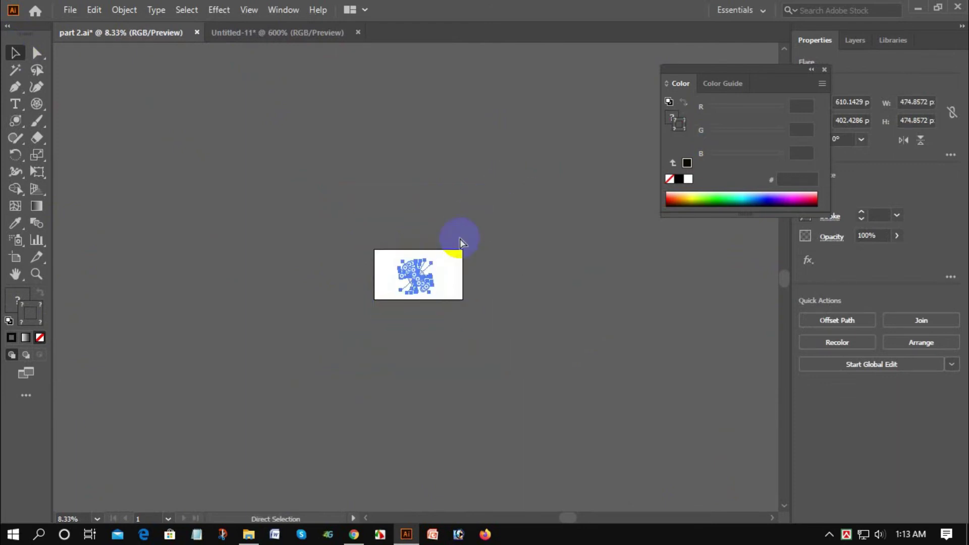
pyautogui.hotkey('ctrl', '1')
pyautogui.press('v')
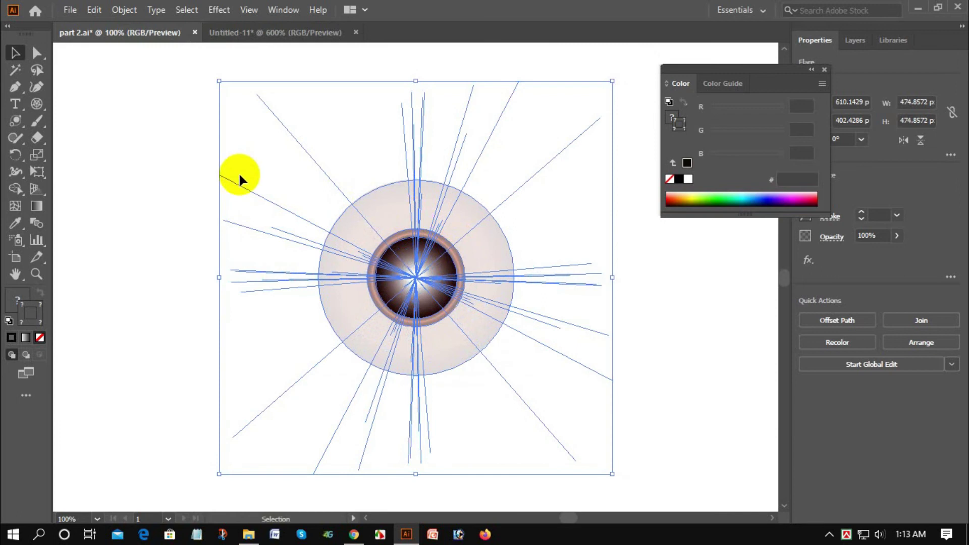
pyautogui.click(169, 178)
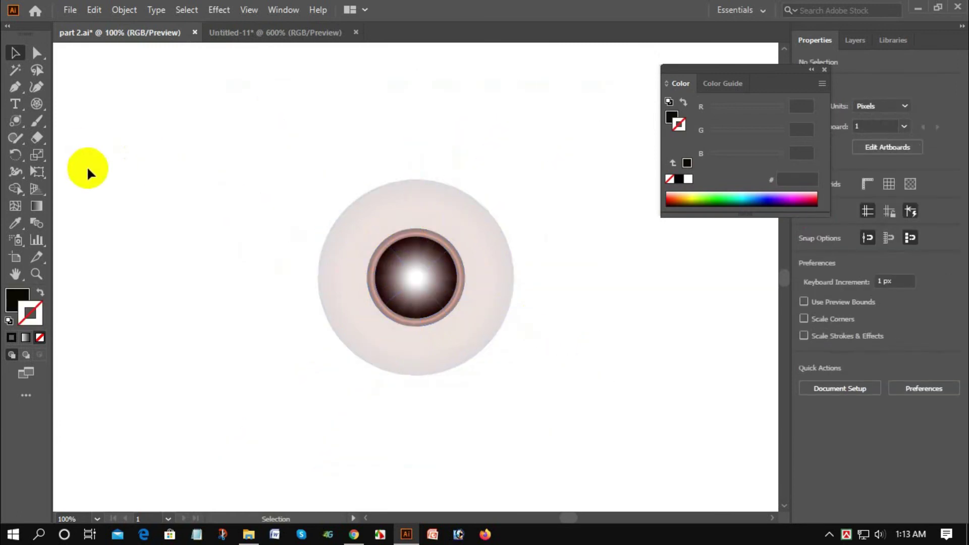
pyautogui.click(392, 263)
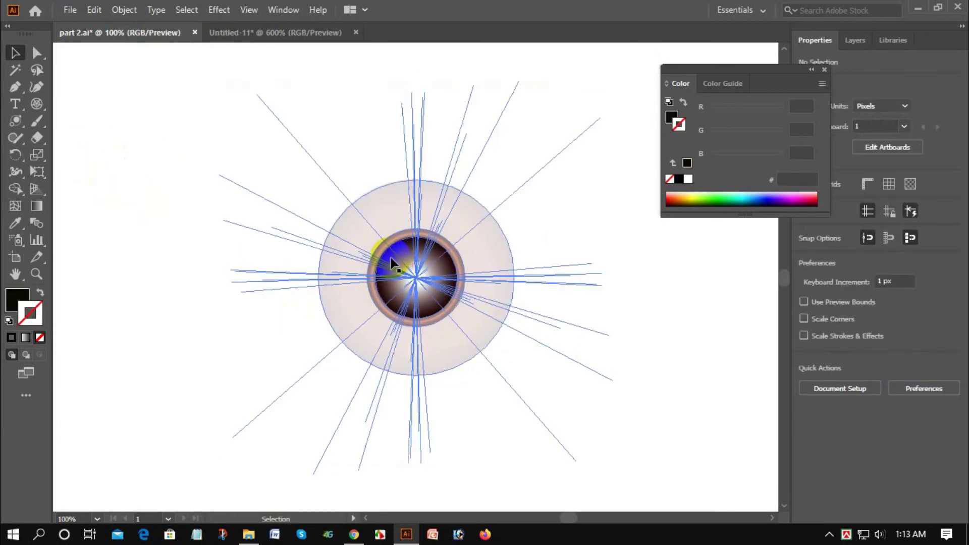
# Remove the old flare, zoom out to the whole artboard, and close the Color panel.
pyautogui.click(390, 261)
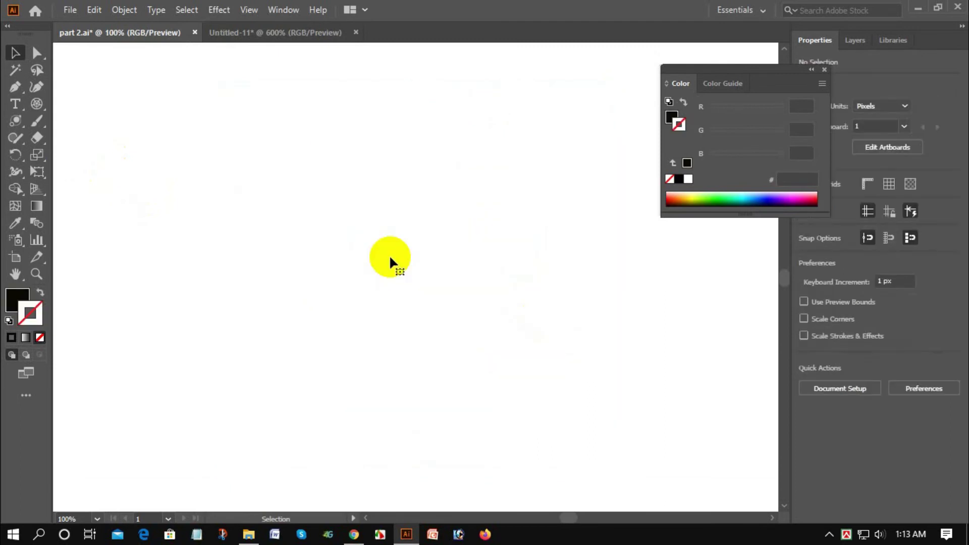
pyautogui.hotkey('ctrl', '-')
pyautogui.hotkey('ctrl', '-')
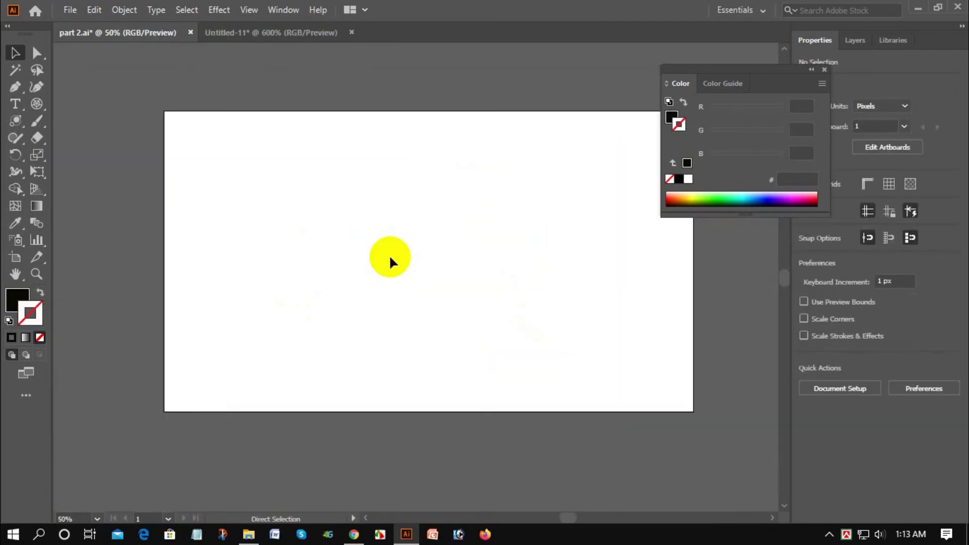
pyautogui.moveTo(452, 170); pyautogui.dragTo(424, 223)
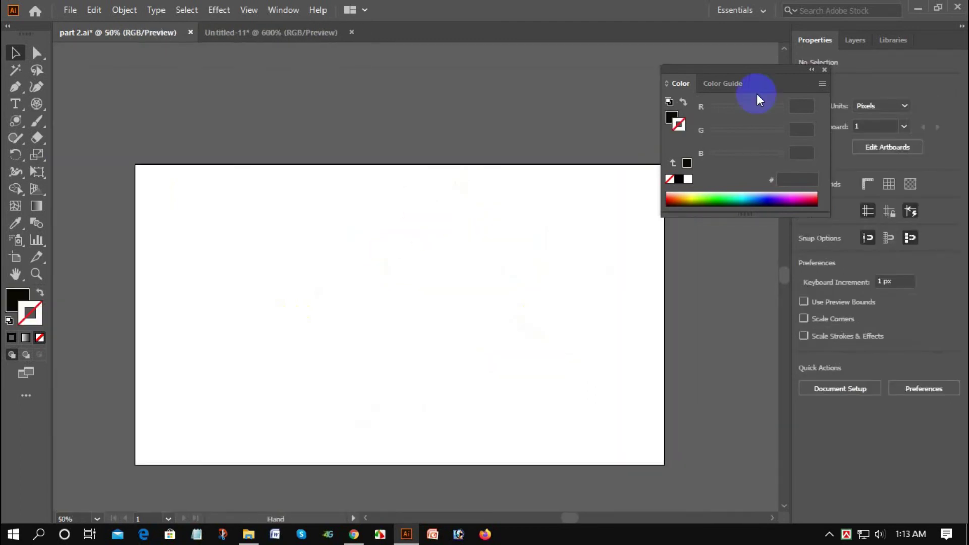
pyautogui.click(824, 68)
# With the Flare Tool, open Flare Tool Options showing a default 67 pt diameter.
pyautogui.click(15, 121)
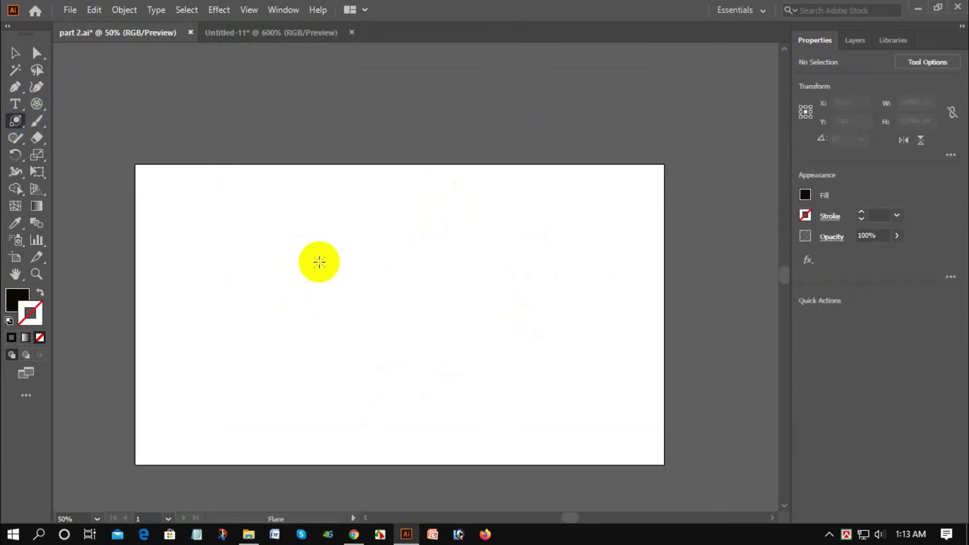
pyautogui.moveTo(320, 270); pyautogui.dragTo(323, 272)
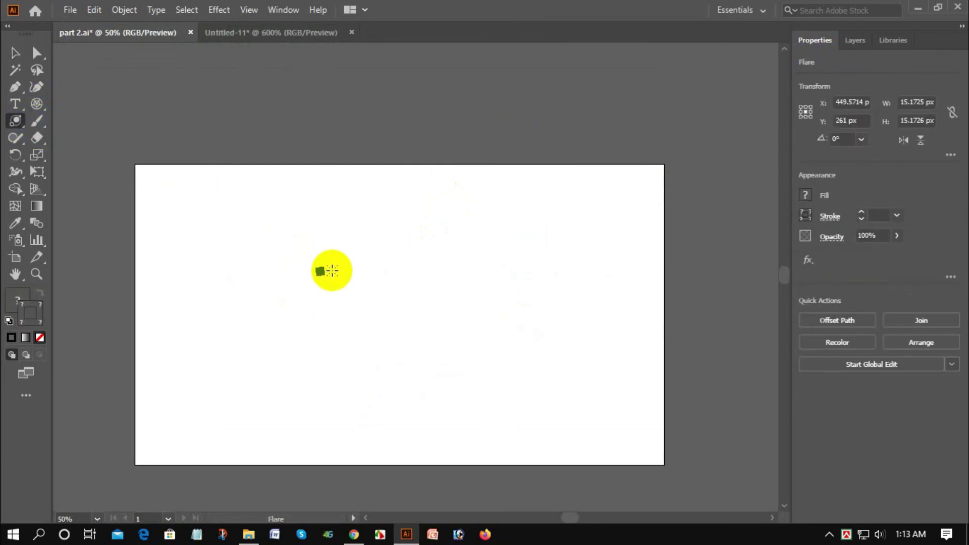
pyautogui.hotkey('ctrl', 'z')
pyautogui.click(349, 237)
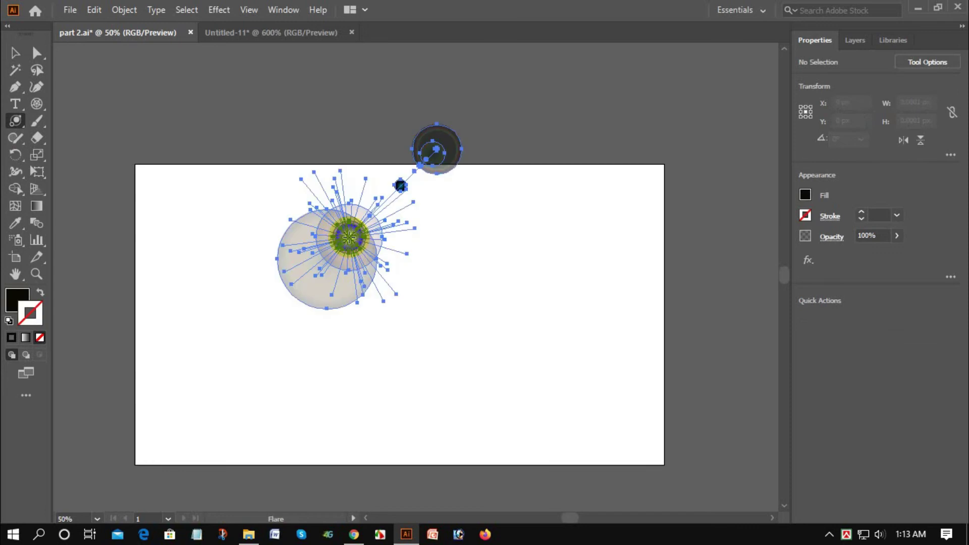
pyautogui.moveTo(558, 96); pyautogui.dragTo(544, 133)
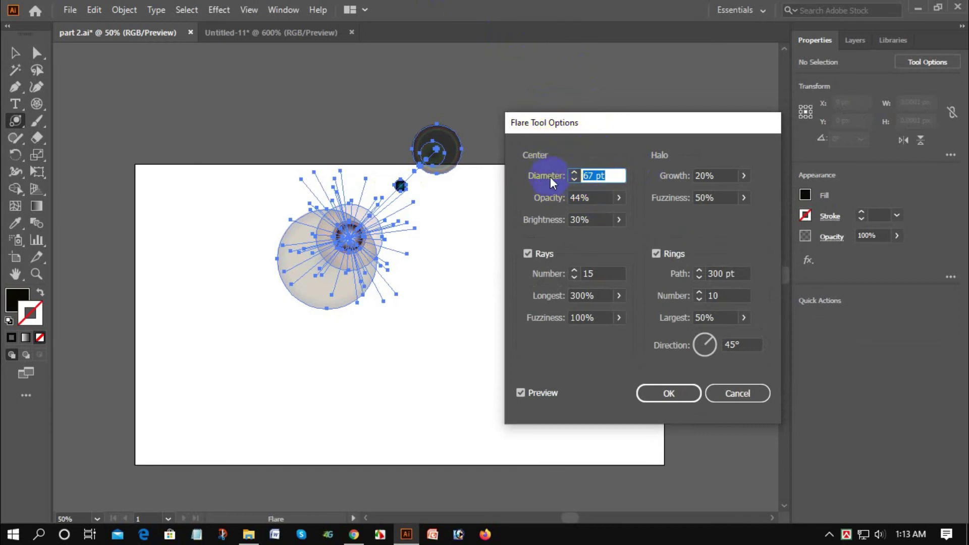
# Set the flare centre opacity to 46% and adjust its brightness.
pyautogui.scroll(7, 600, 177)
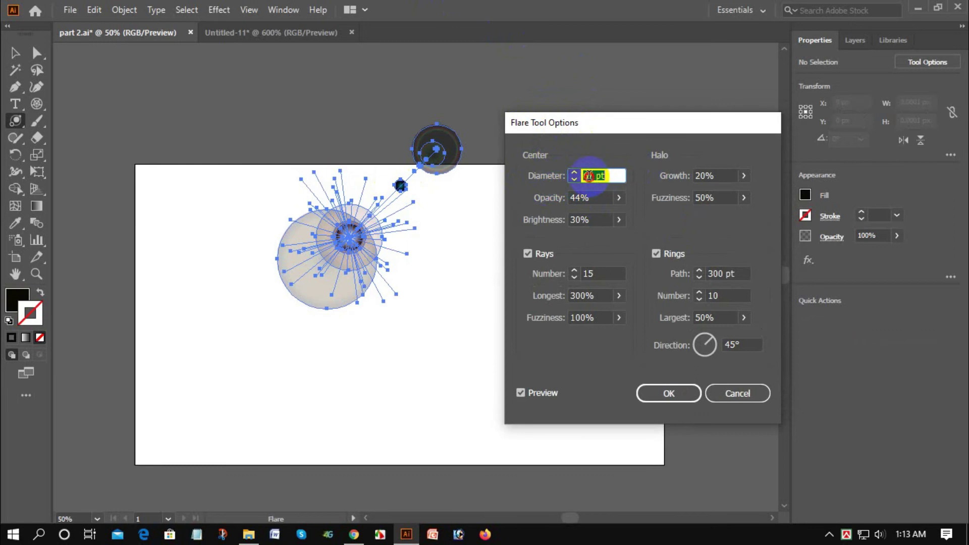
pyautogui.scroll(1, 595, 178)
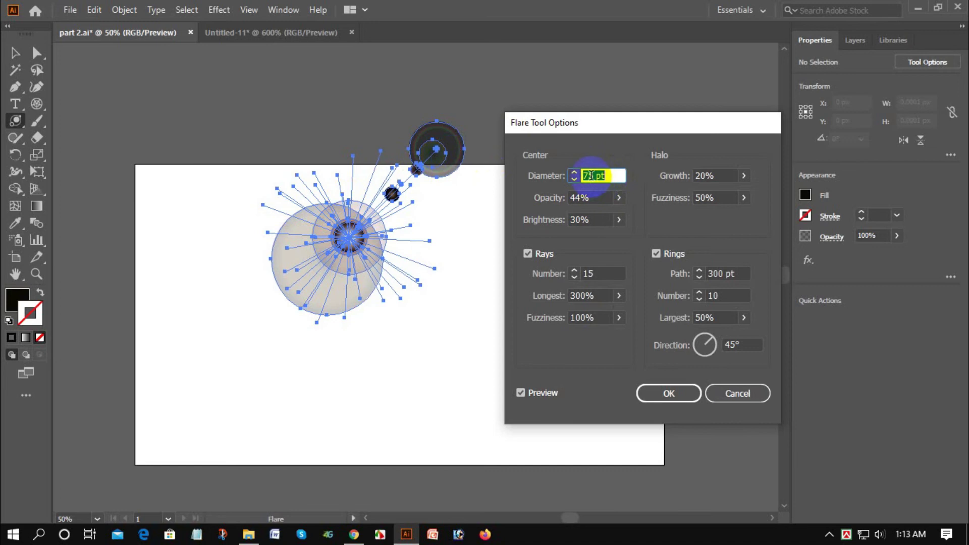
pyautogui.scroll(1, 589, 175)
pyautogui.scroll(2, 589, 175)
pyautogui.scroll(2, 589, 175)
pyautogui.scroll(1, 589, 175)
pyautogui.scroll(-2, 589, 174)
pyautogui.scroll(-2, 589, 175)
pyautogui.scroll(-1, 589, 175)
pyautogui.scroll(-1, 589, 175)
pyautogui.scroll(-2, 589, 174)
pyautogui.scroll(-3, 589, 174)
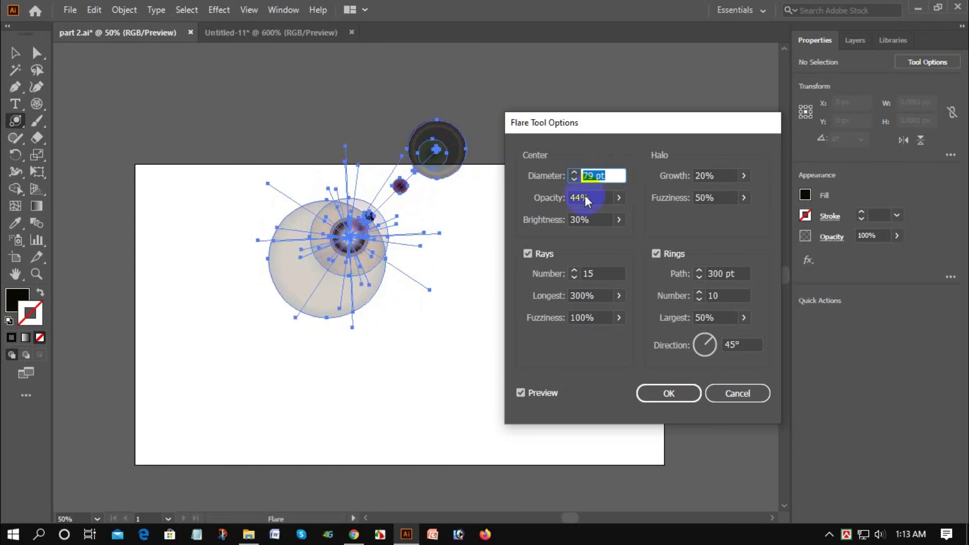
pyautogui.click(594, 198)
pyautogui.scroll(2, 595, 197)
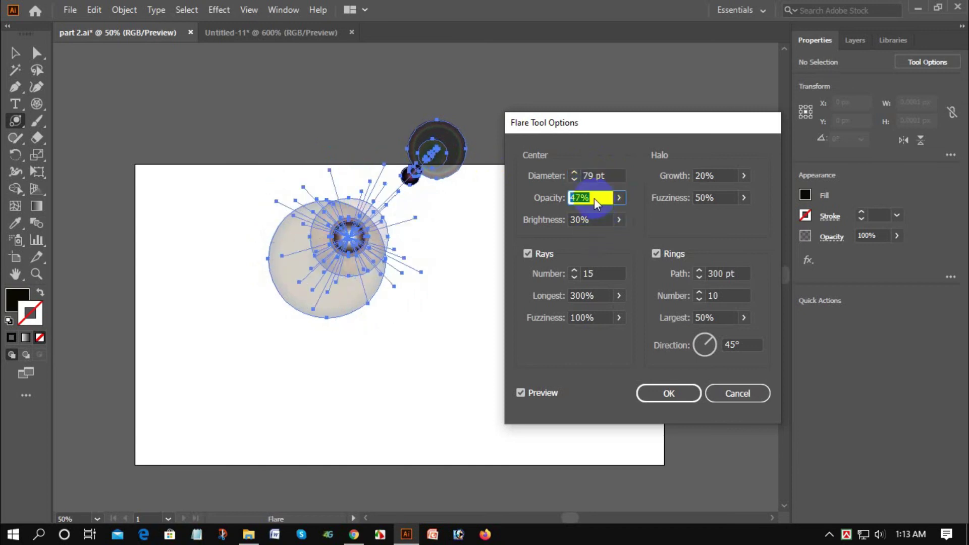
pyautogui.click(586, 220)
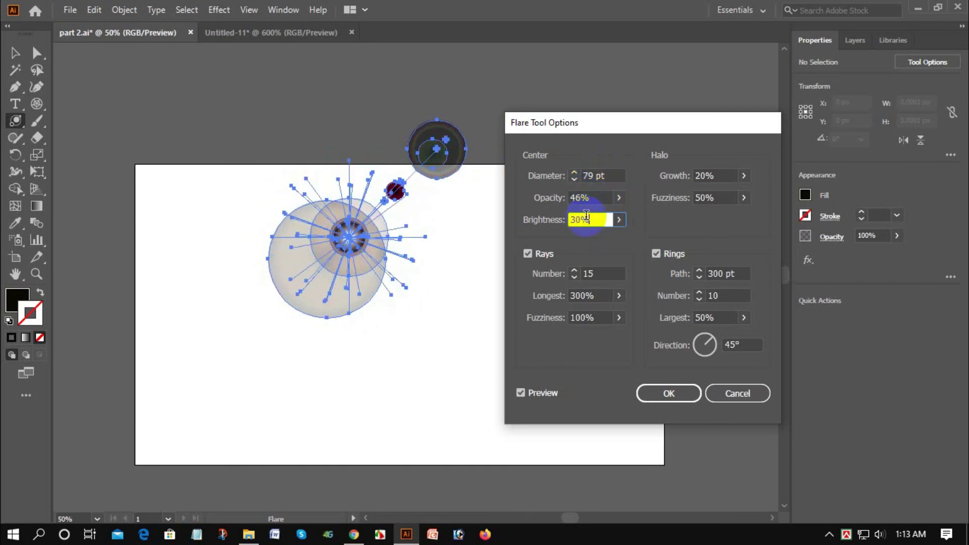
pyautogui.scroll(3, 586, 219)
pyautogui.scroll(-3, 586, 218)
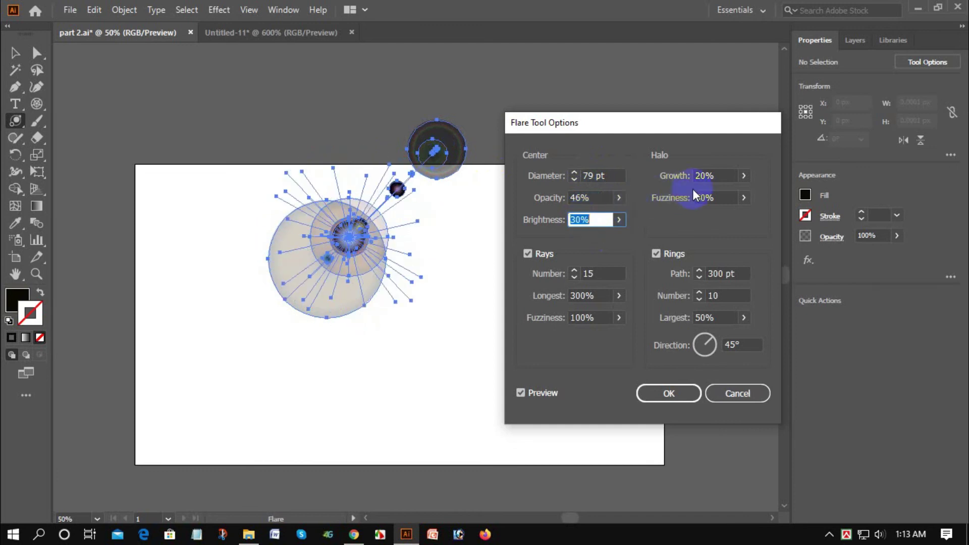
# Set halo growth to 22%, fuzziness to 51%, and rays number to 18.
pyautogui.click(709, 174)
pyautogui.scroll(2, 709, 174)
pyautogui.click(706, 197)
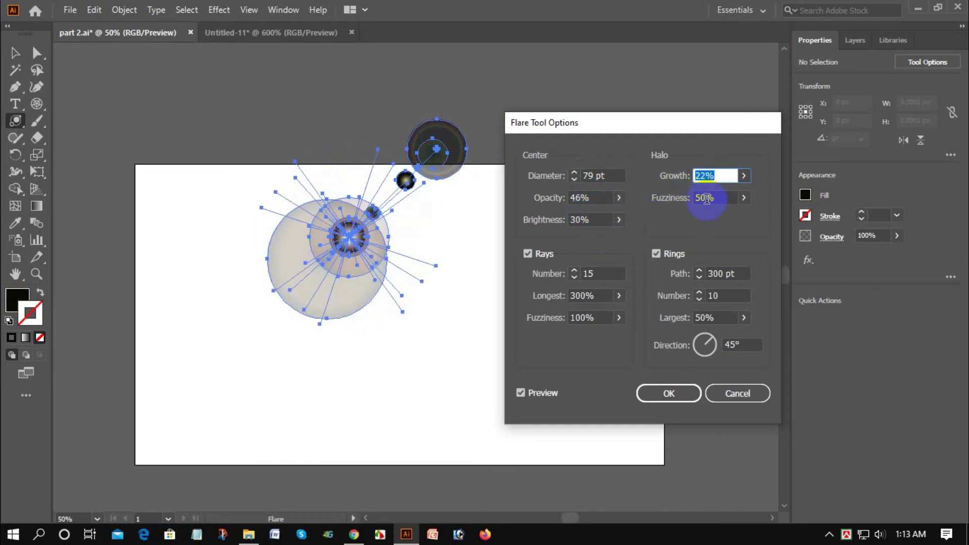
pyautogui.scroll(1, 707, 200)
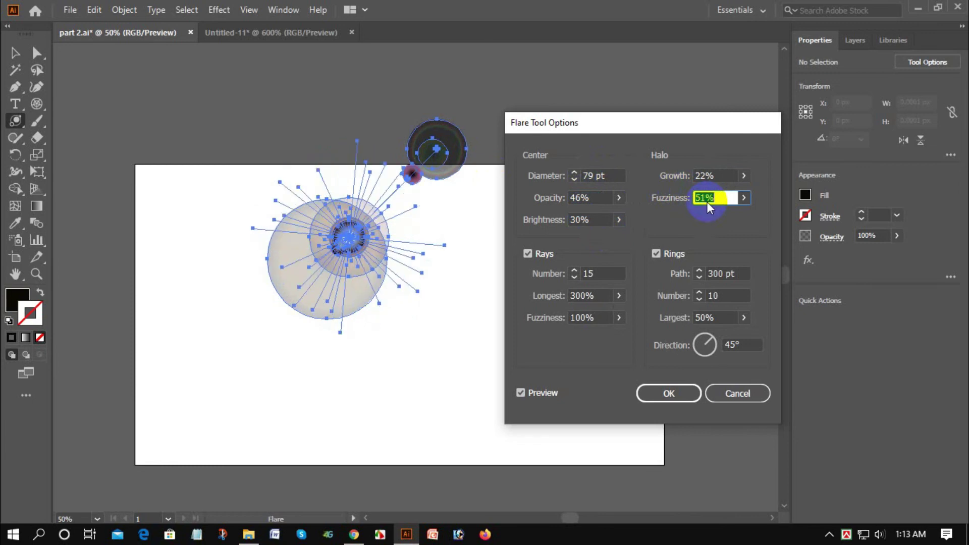
pyautogui.click(527, 254)
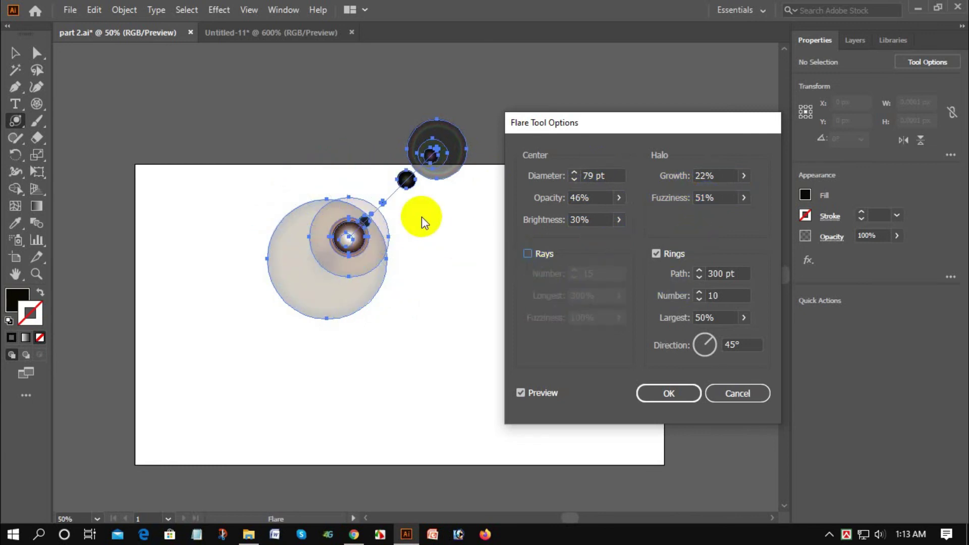
pyautogui.click(528, 253)
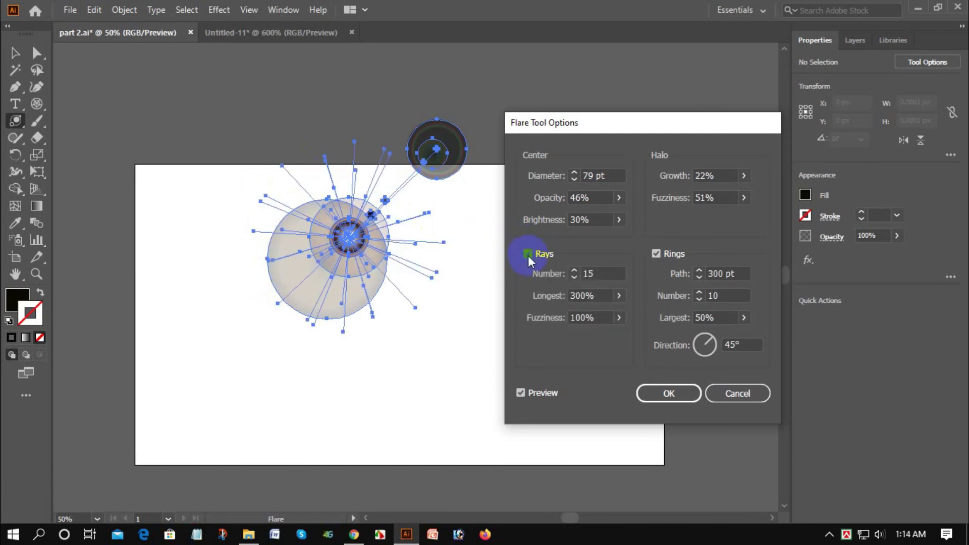
pyautogui.click(585, 274)
pyautogui.doubleClick(588, 273)
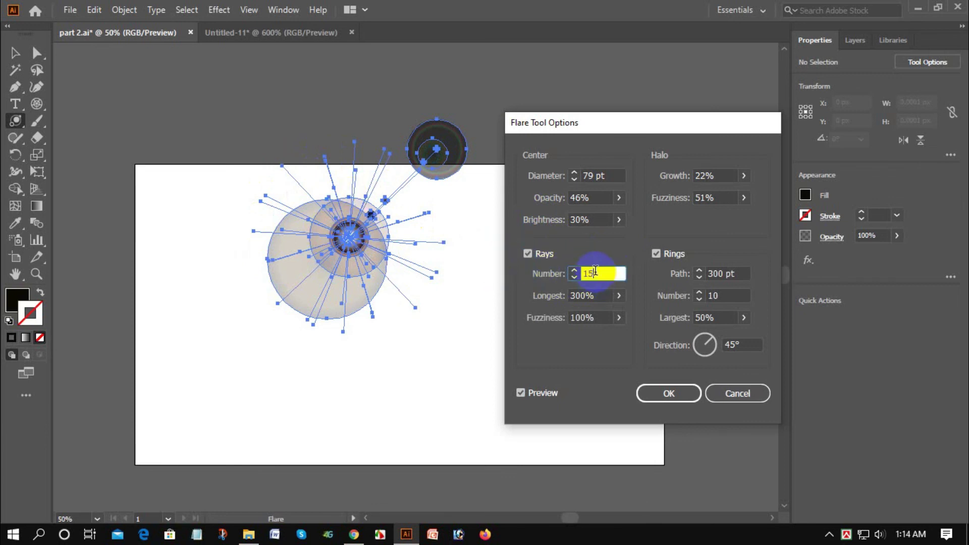
pyautogui.scroll(3, 599, 273)
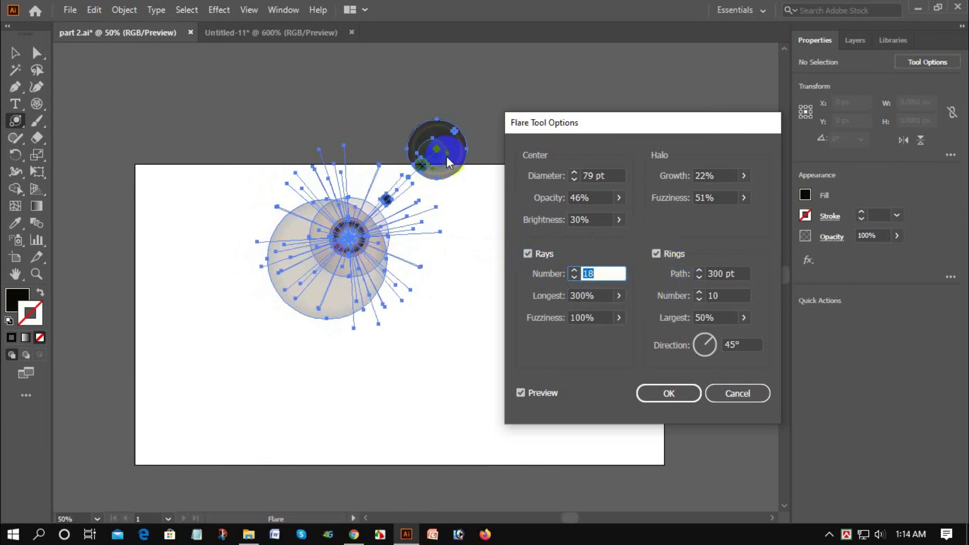
# Set the ring path to 294 pt and direction to 225°, then confirm the options.
pyautogui.click(656, 254)
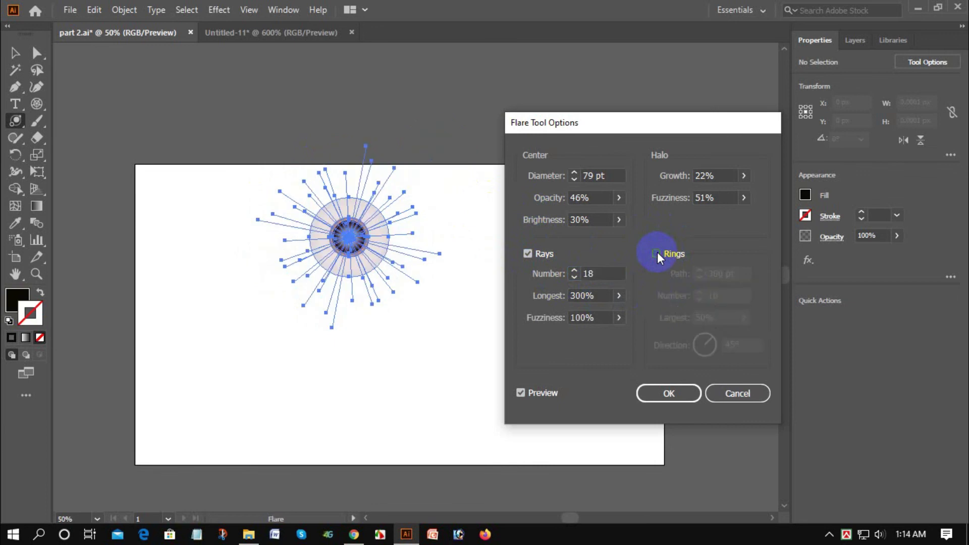
pyautogui.click(657, 254)
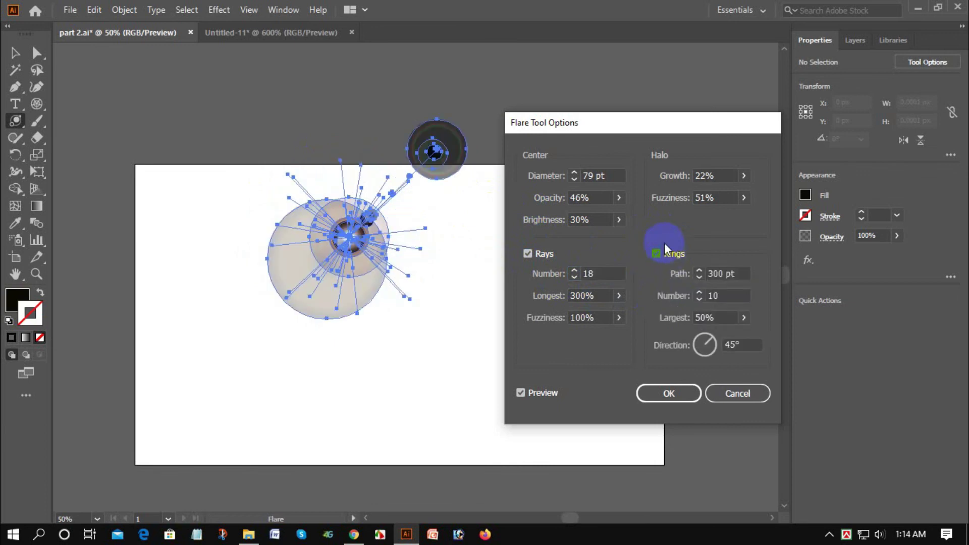
pyautogui.click(732, 274)
pyautogui.scroll(7, 731, 274)
pyautogui.scroll(-3, 731, 274)
pyautogui.scroll(-3, 731, 274)
pyautogui.scroll(-3, 731, 274)
pyautogui.scroll(-3, 731, 275)
pyautogui.scroll(-1, 731, 274)
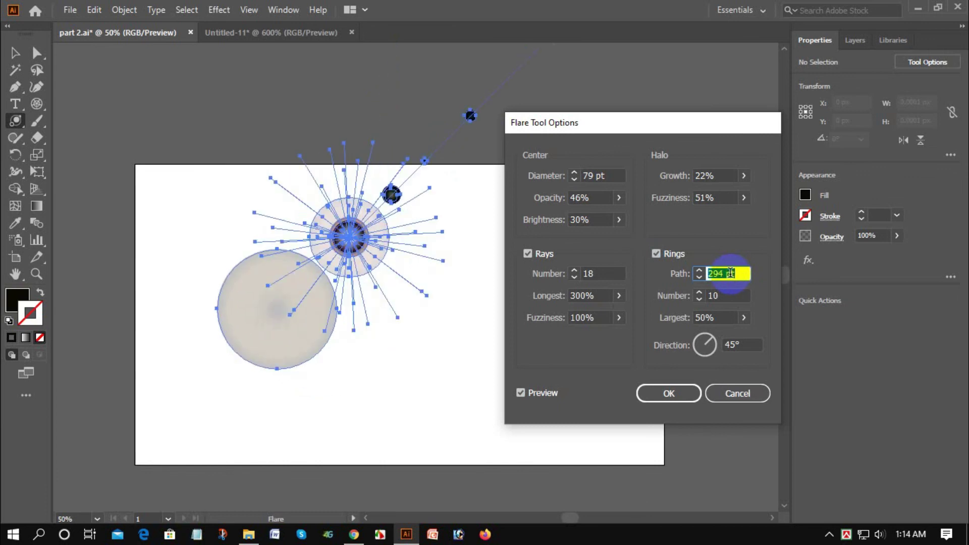
pyautogui.click(713, 346)
pyautogui.click(697, 351)
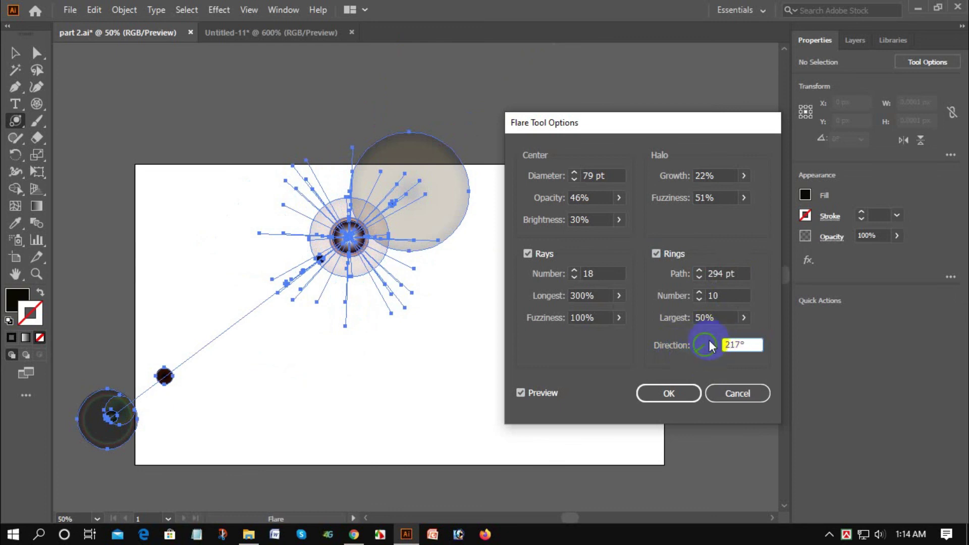
pyautogui.click(695, 347)
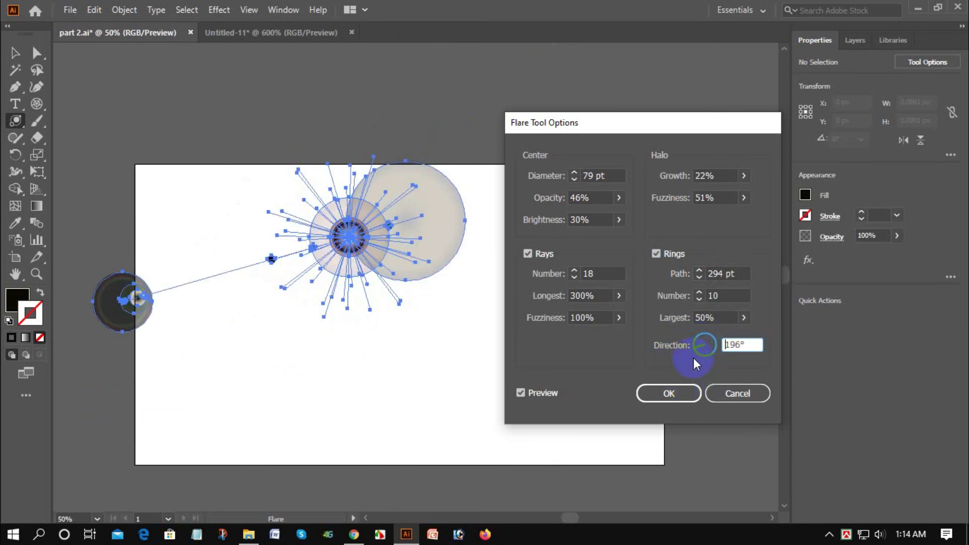
pyautogui.click(698, 352)
pyautogui.click(668, 393)
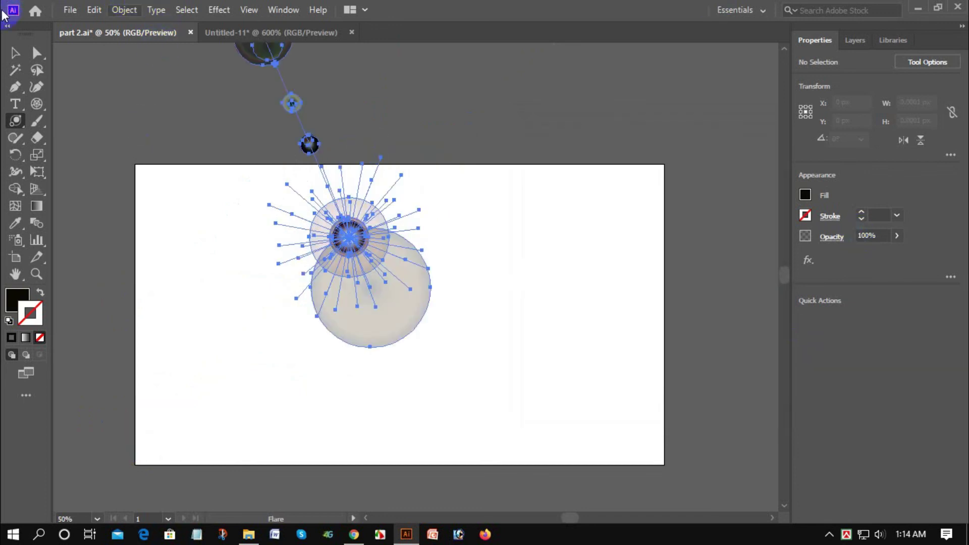
# Move the flare down onto the artboard and scale it down by a corner handle.
pyautogui.click(14, 55)
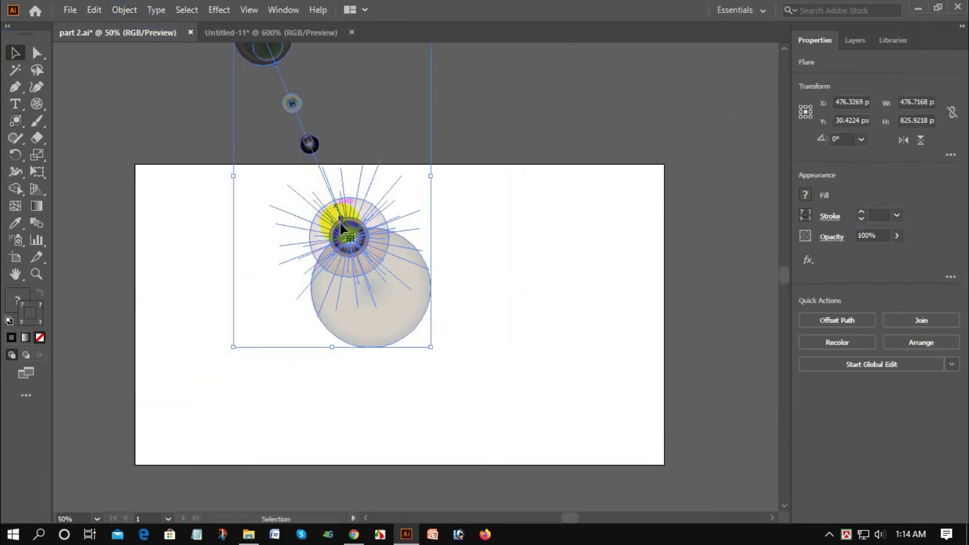
pyautogui.moveTo(385, 326); pyautogui.dragTo(386, 444)
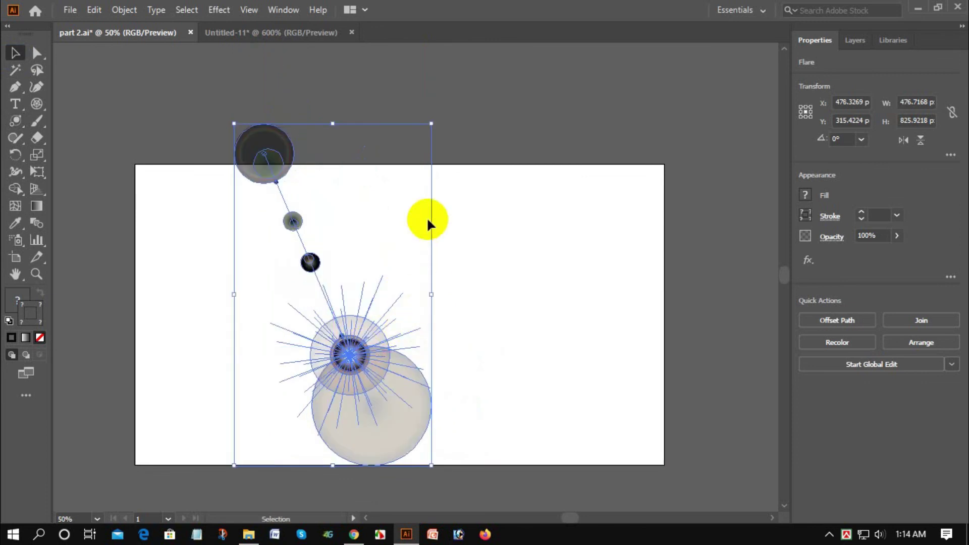
pyautogui.moveTo(431, 124); pyautogui.dragTo(394, 187)
pyautogui.click(385, 317)
# Position the resized flare on the artboard's left half and recentre the view.
pyautogui.moveTo(348, 328); pyautogui.dragTo(230, 353)
pyautogui.moveTo(443, 231); pyautogui.dragTo(609, 200)
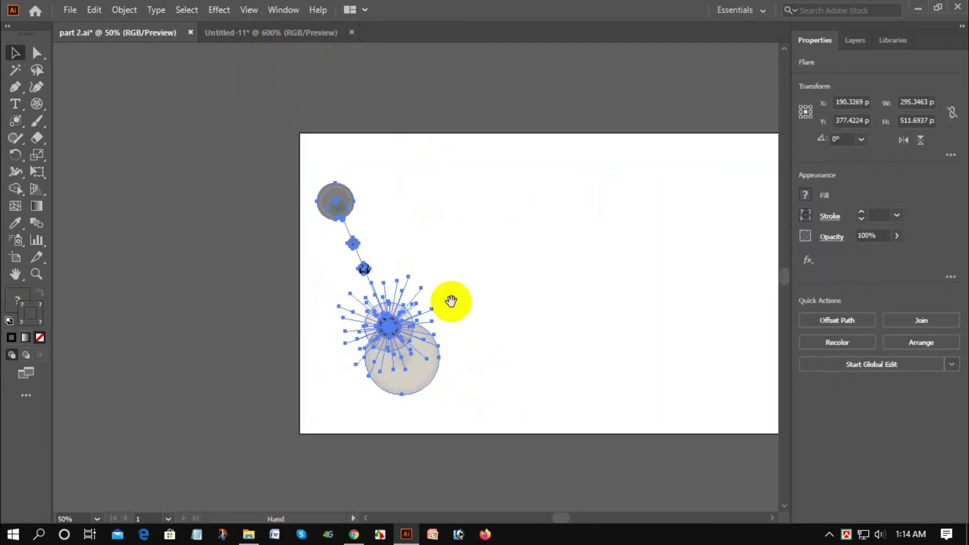
pyautogui.moveTo(378, 329); pyautogui.dragTo(199, 310)
pyautogui.click(421, 237)
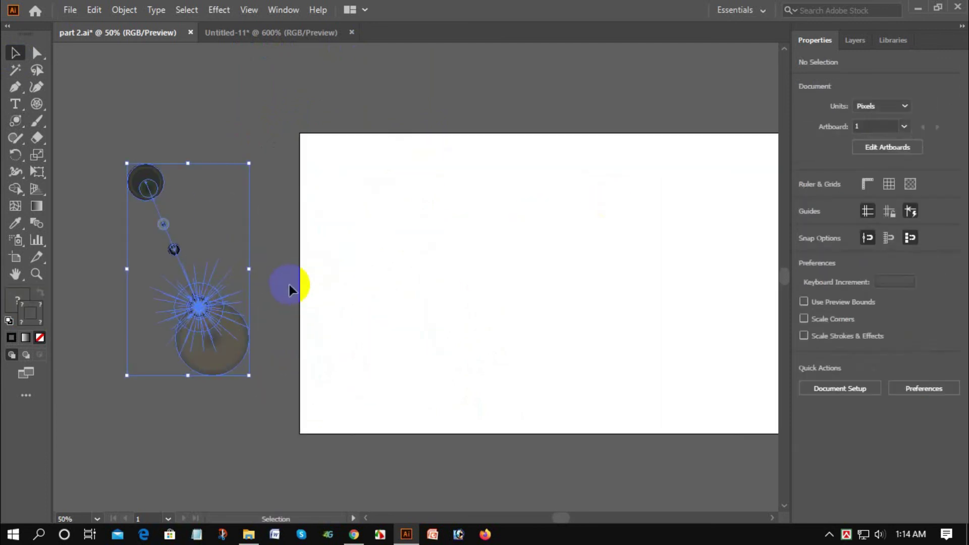
pyautogui.moveTo(192, 338); pyautogui.dragTo(462, 338)
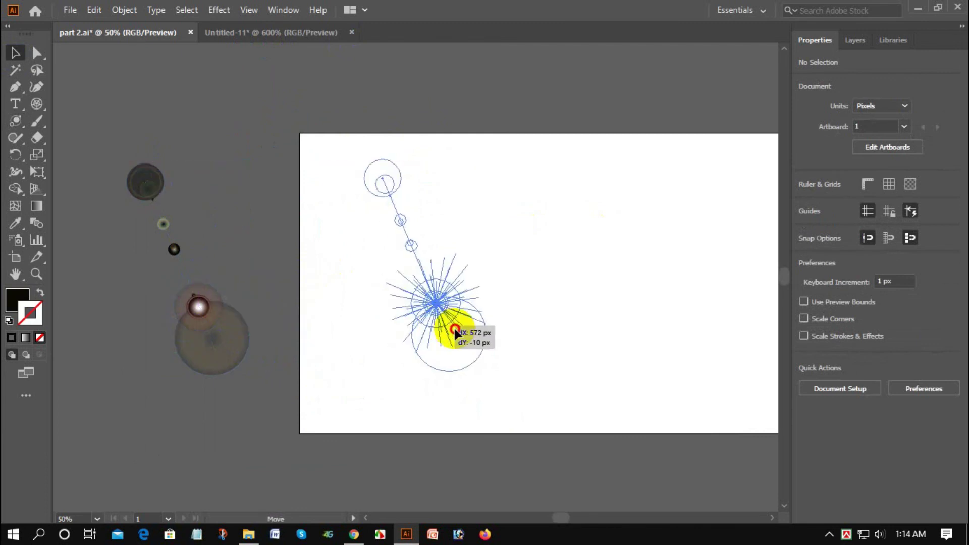
pyautogui.click(588, 245)
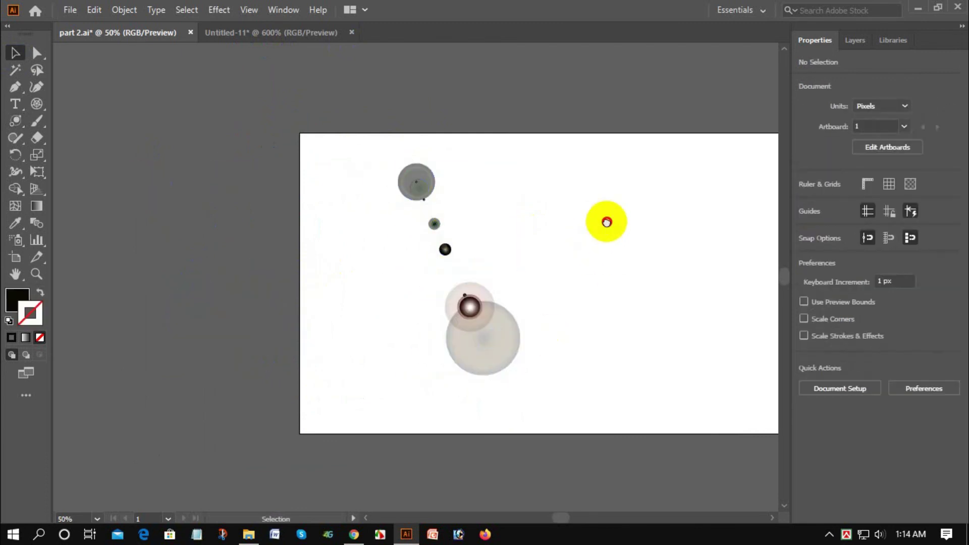
pyautogui.moveTo(605, 222); pyautogui.dragTo(400, 232)
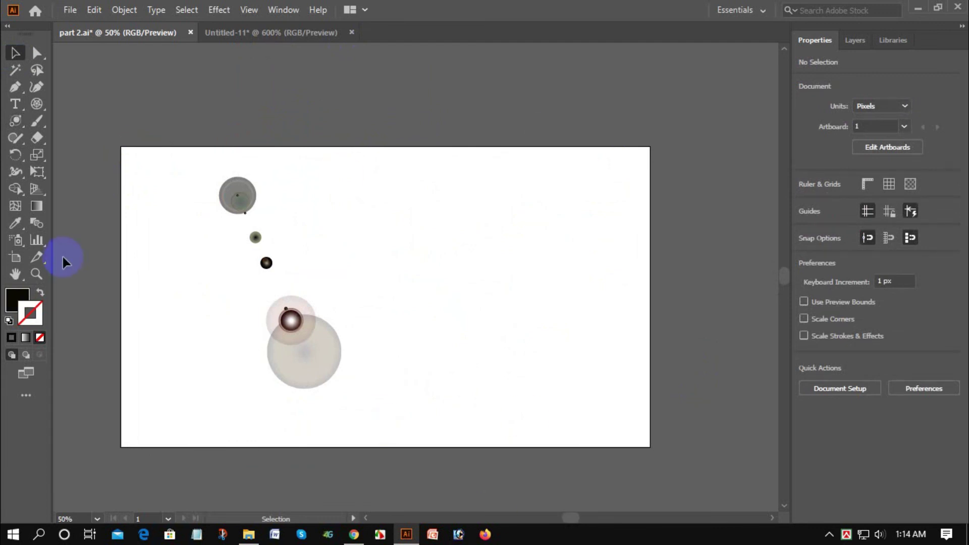
# Delete the lens flare and switch to the Rectangle Tool from the shape tool group.
pyautogui.click(238, 197)
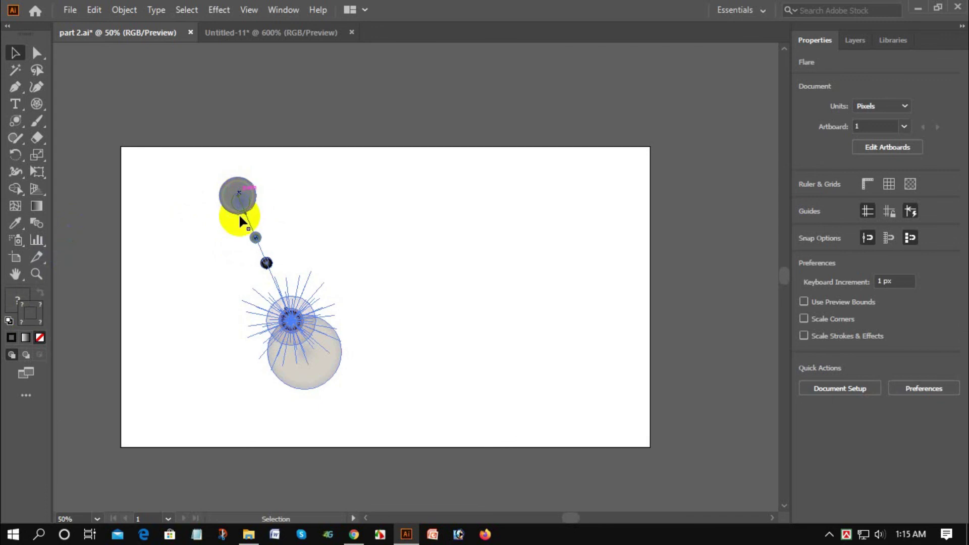
pyautogui.press('Delete')
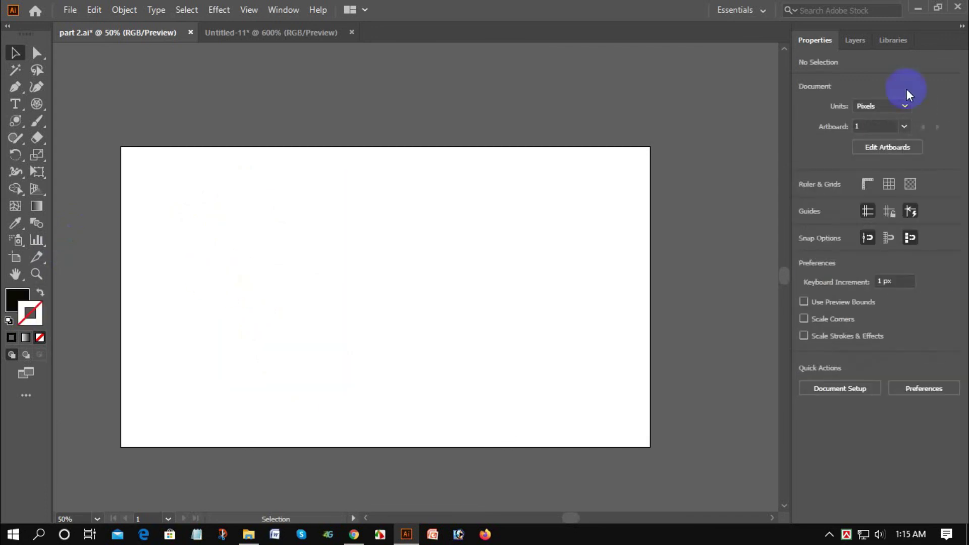
pyautogui.rightClick(9, 128)
pyautogui.click(63, 120)
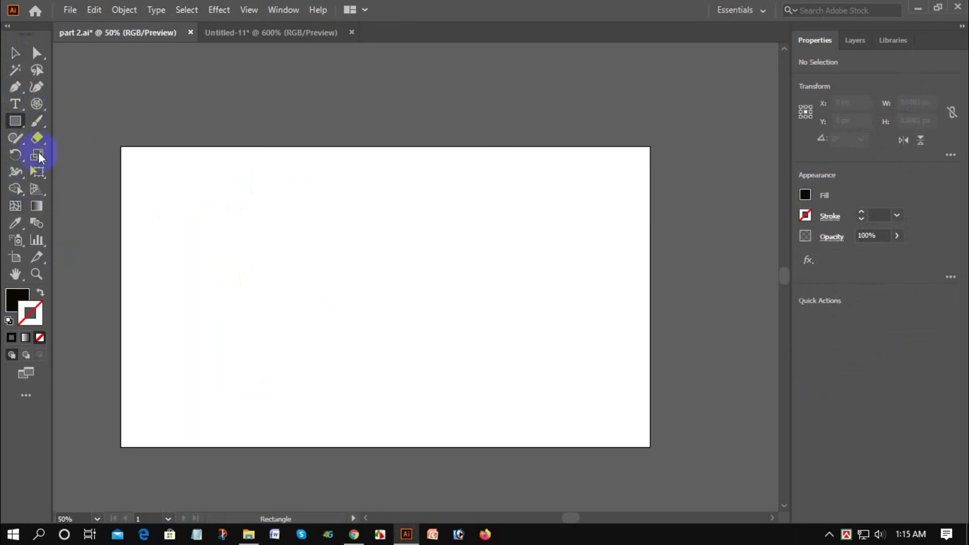